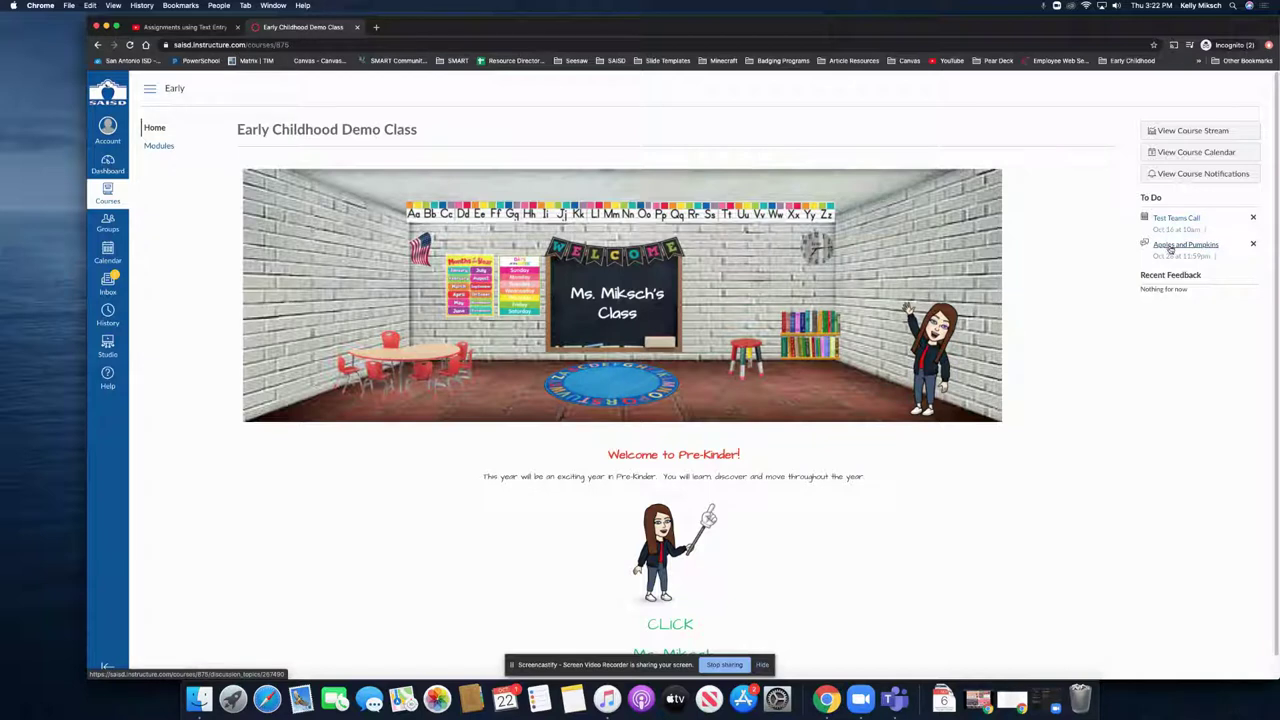
# Open Apples and Pumpkins from the To Do list and begin a reply to it.
pyautogui.click(1171, 247)
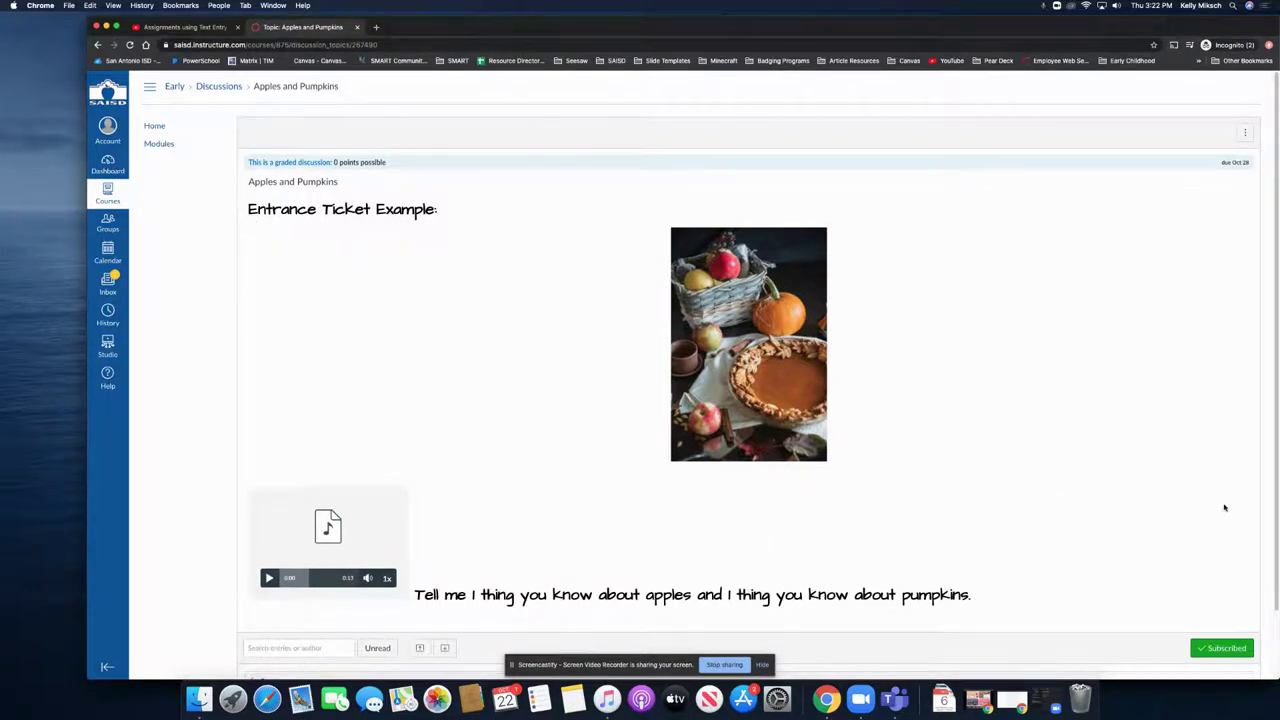
pyautogui.scroll(-2, 1221, 506)
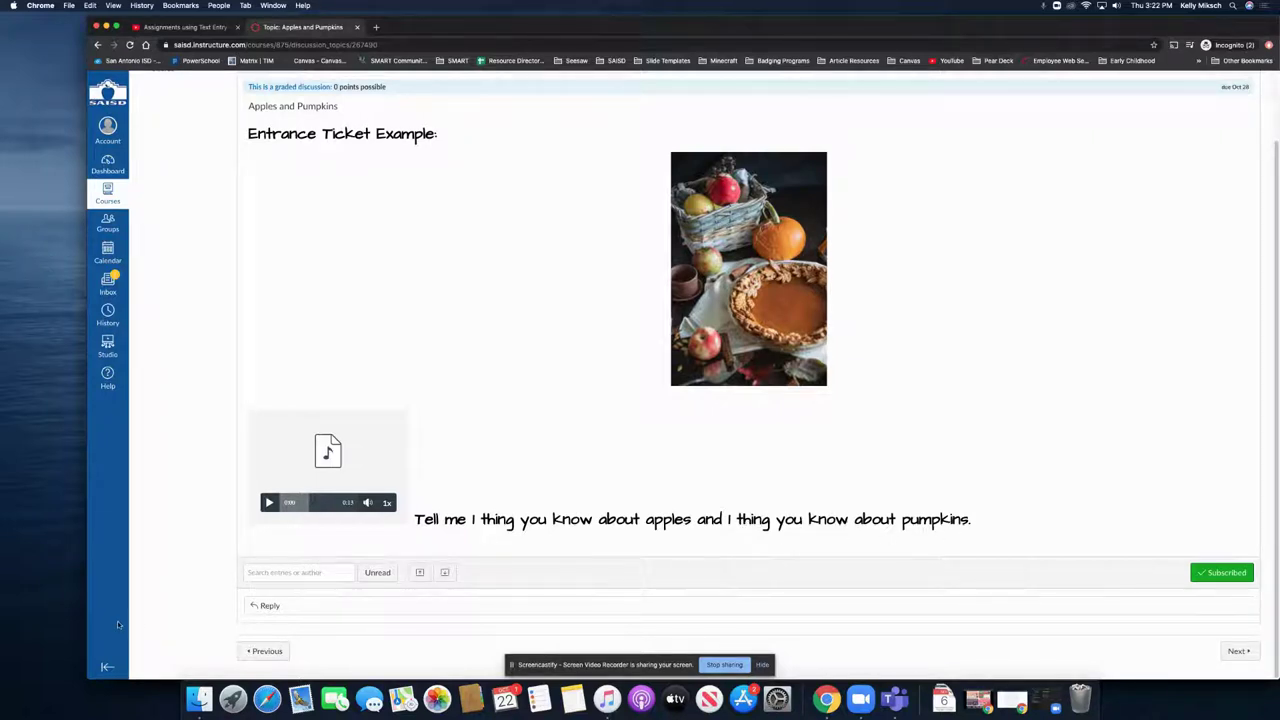
pyautogui.click(270, 605)
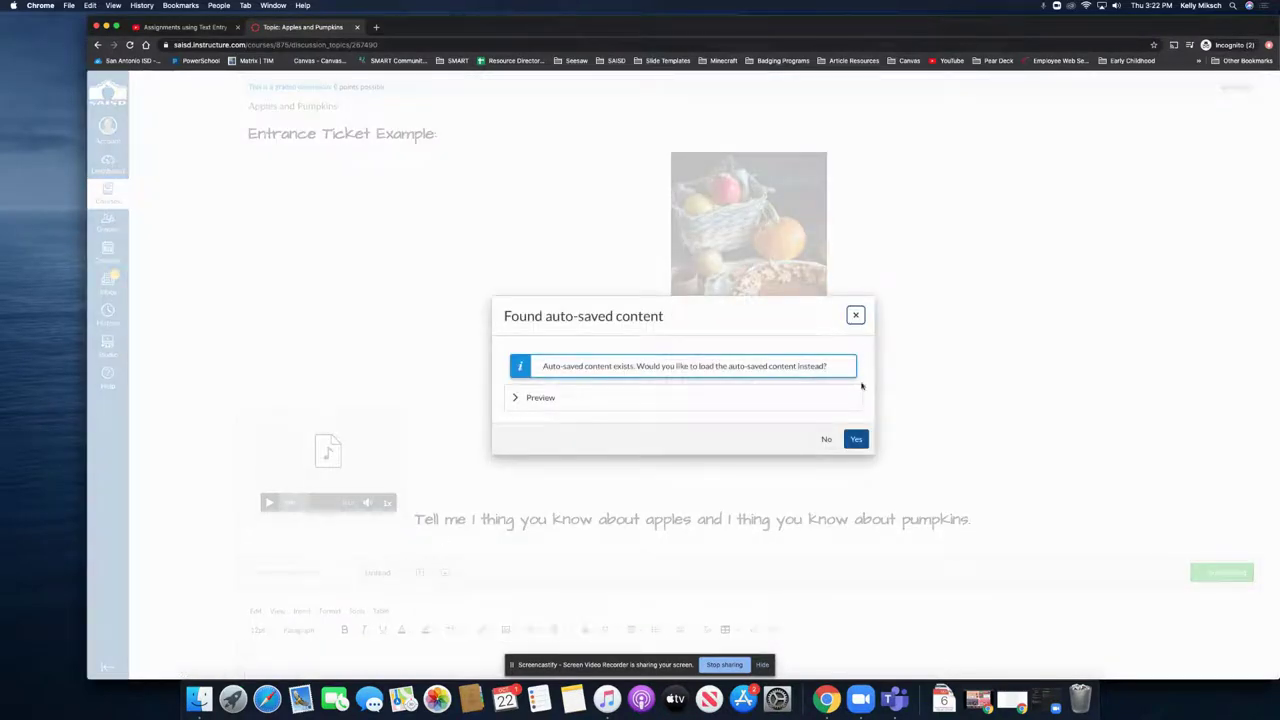
# Discard the auto-saved draft and post a reply about red, yellow and green apples and big and small pumpkins.
pyautogui.click(826, 439)
pyautogui.scroll(-3, 290, 620)
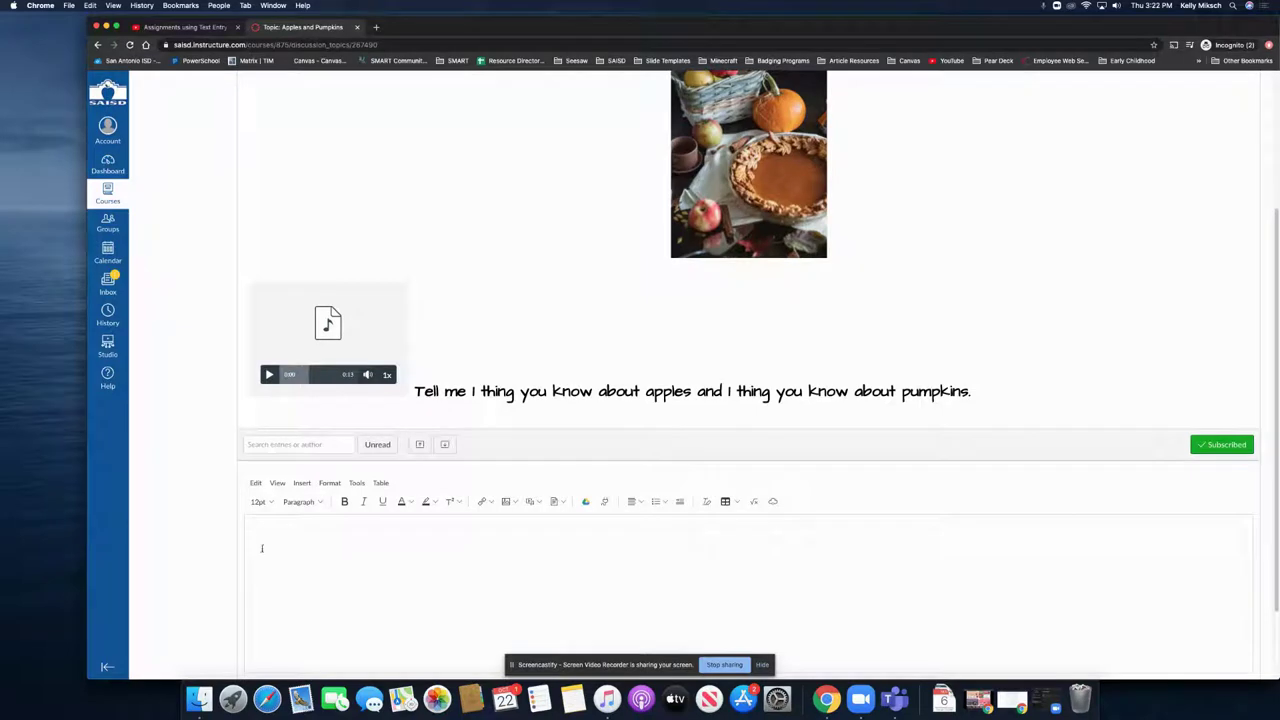
pyautogui.click(260, 531)
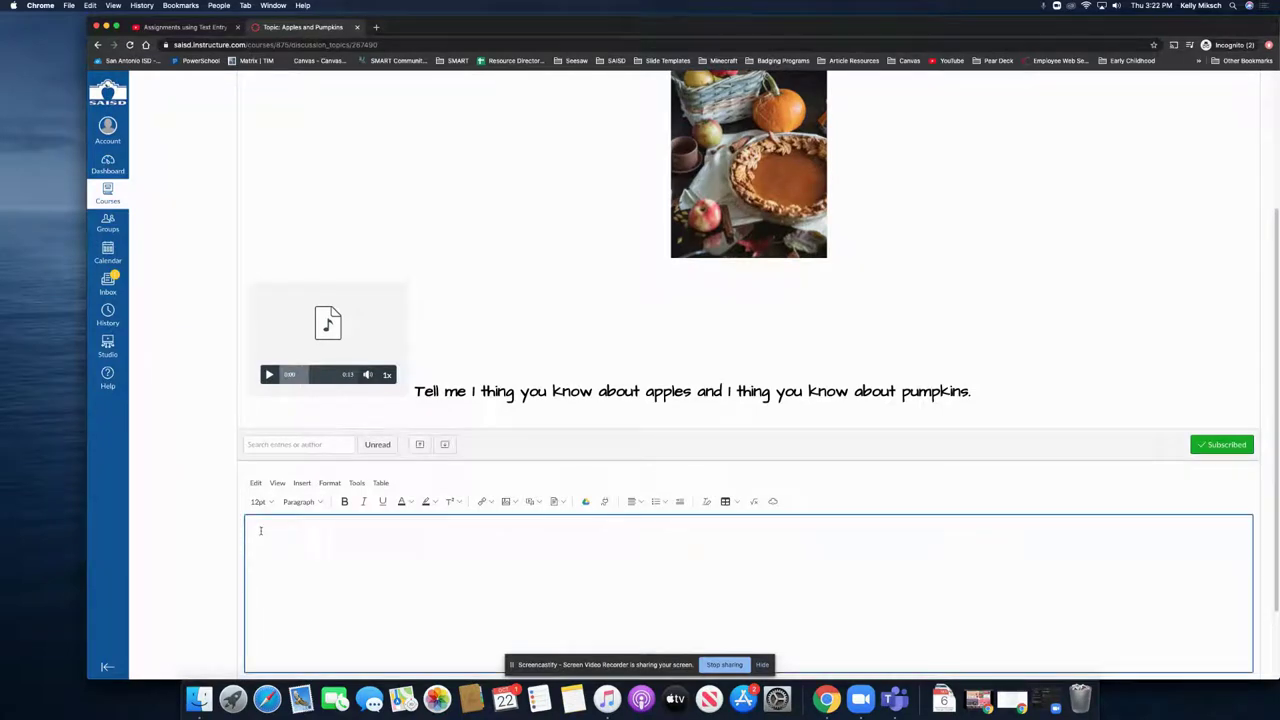
pyautogui.write('I know')
pyautogui.write(' there are')
pyautogui.write(' red, yellow and')
pyautogui.write(' green appl')
pyautogui.write('There are ')
pyautogui.write('big a')
pyautogui.write('nd small')
pyautogui.write(' p')
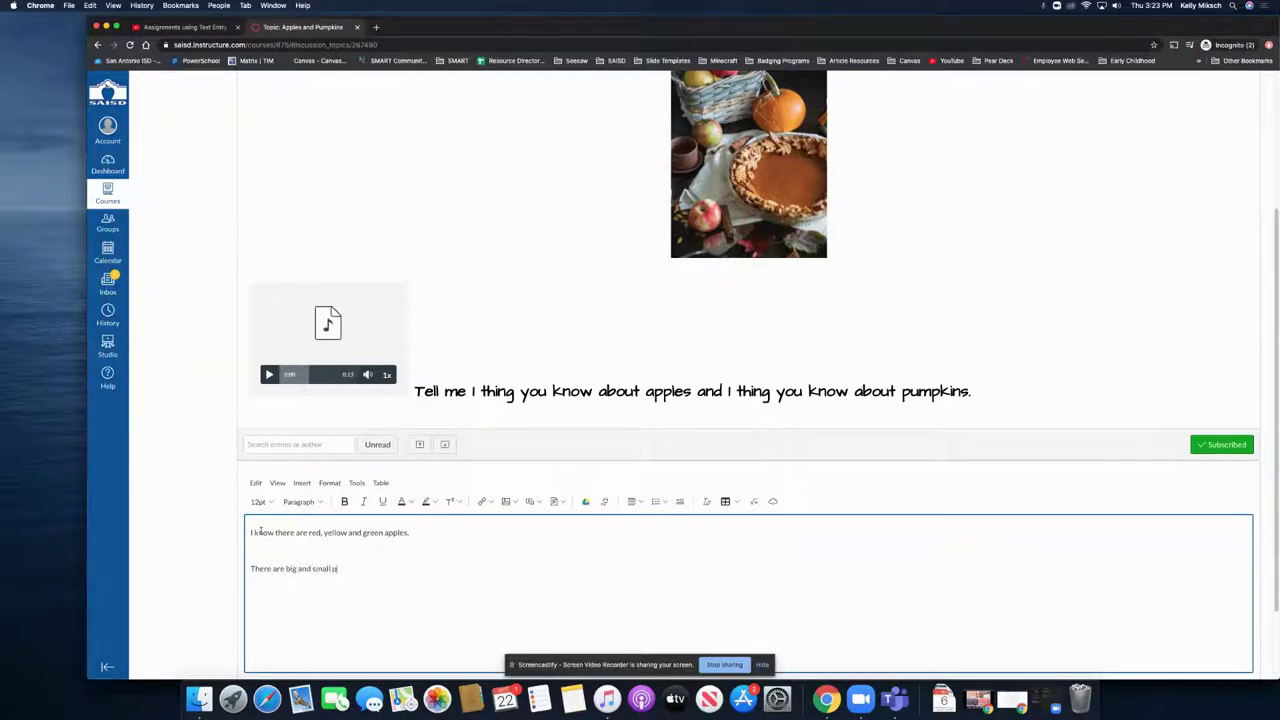
pyautogui.write('umpkins.')
pyautogui.scroll(-1, 942, 596)
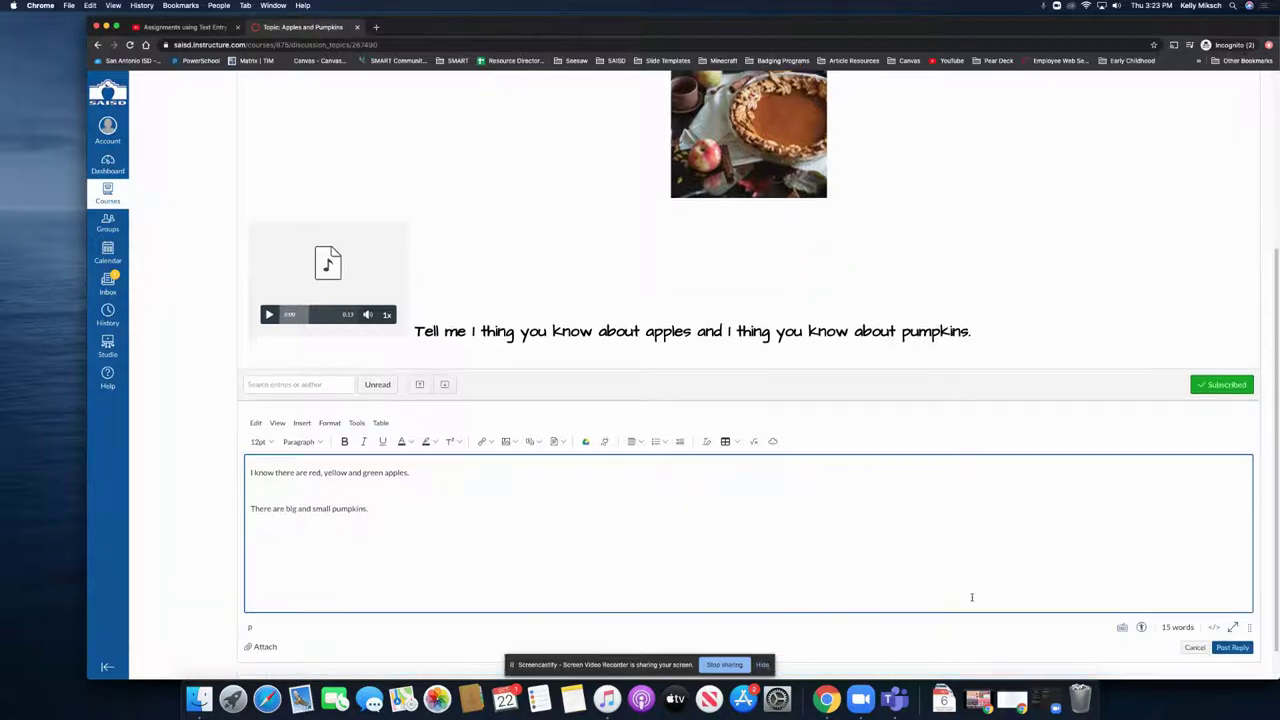
pyautogui.click(1233, 648)
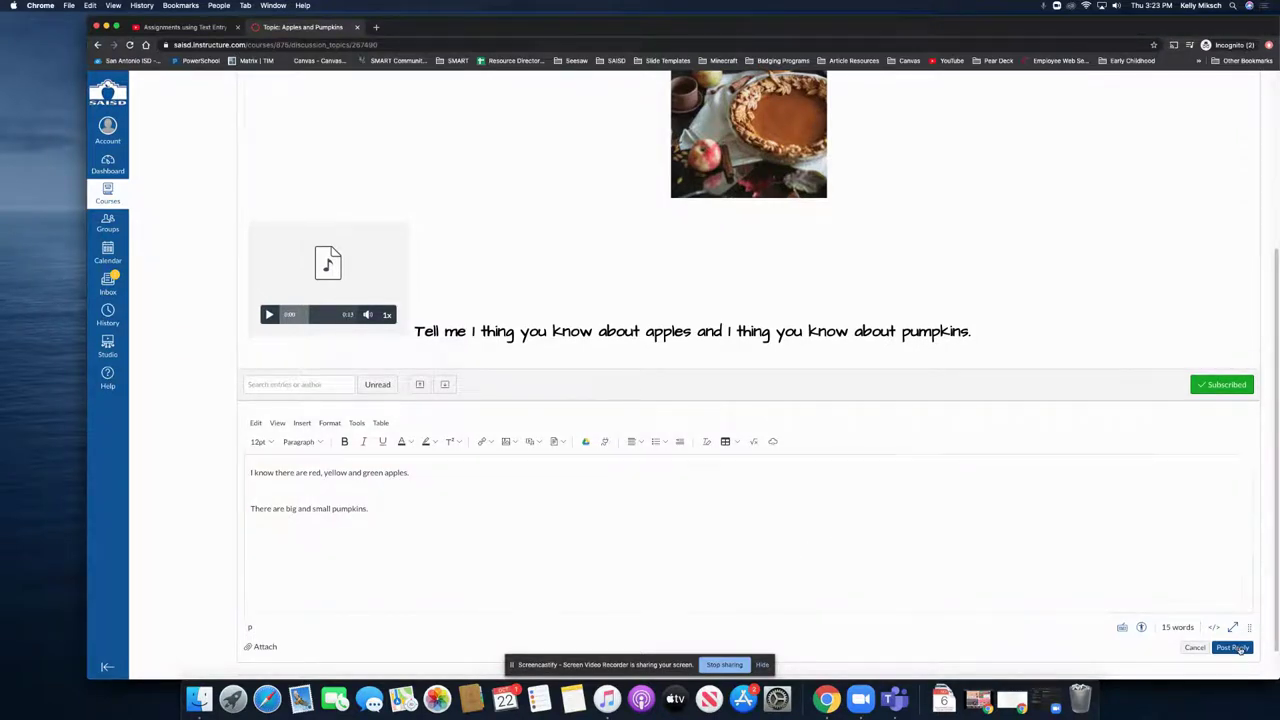
pyautogui.scroll(-3, 1026, 567)
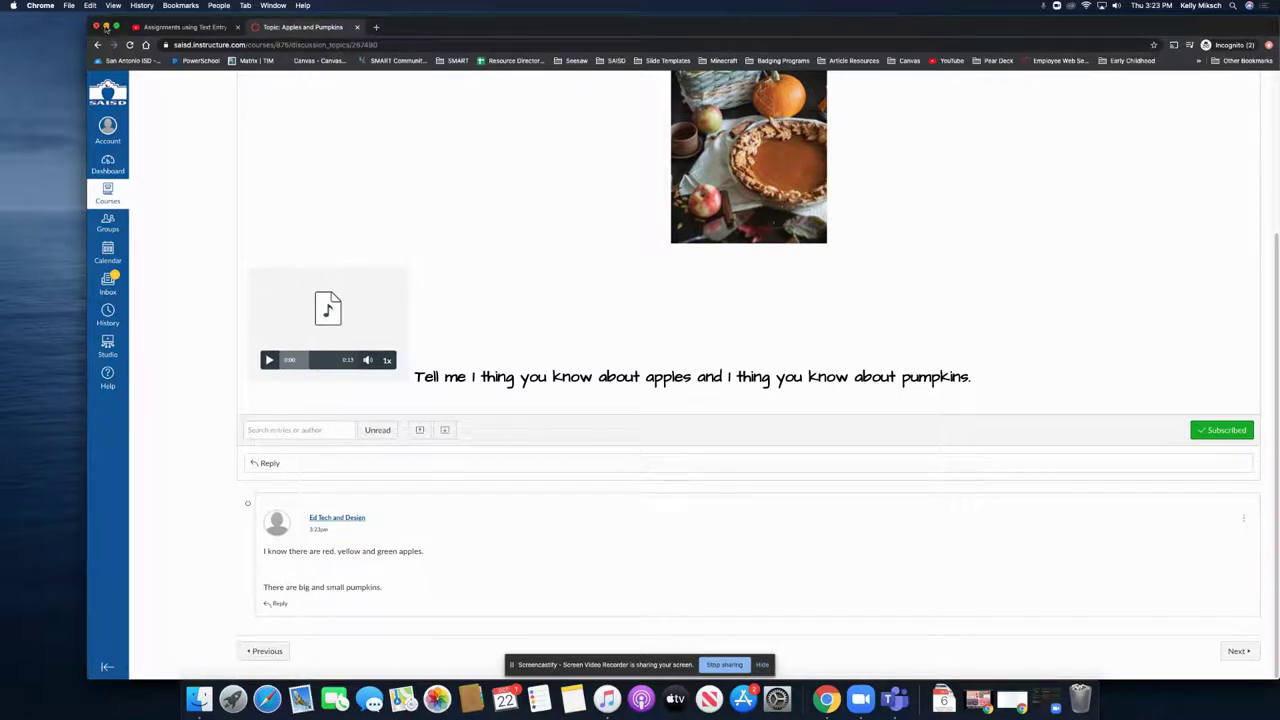
# Switch to the teacher's window, refresh the discussion, and open the student's new reply in SpeedGrader.
pyautogui.click(106, 27)
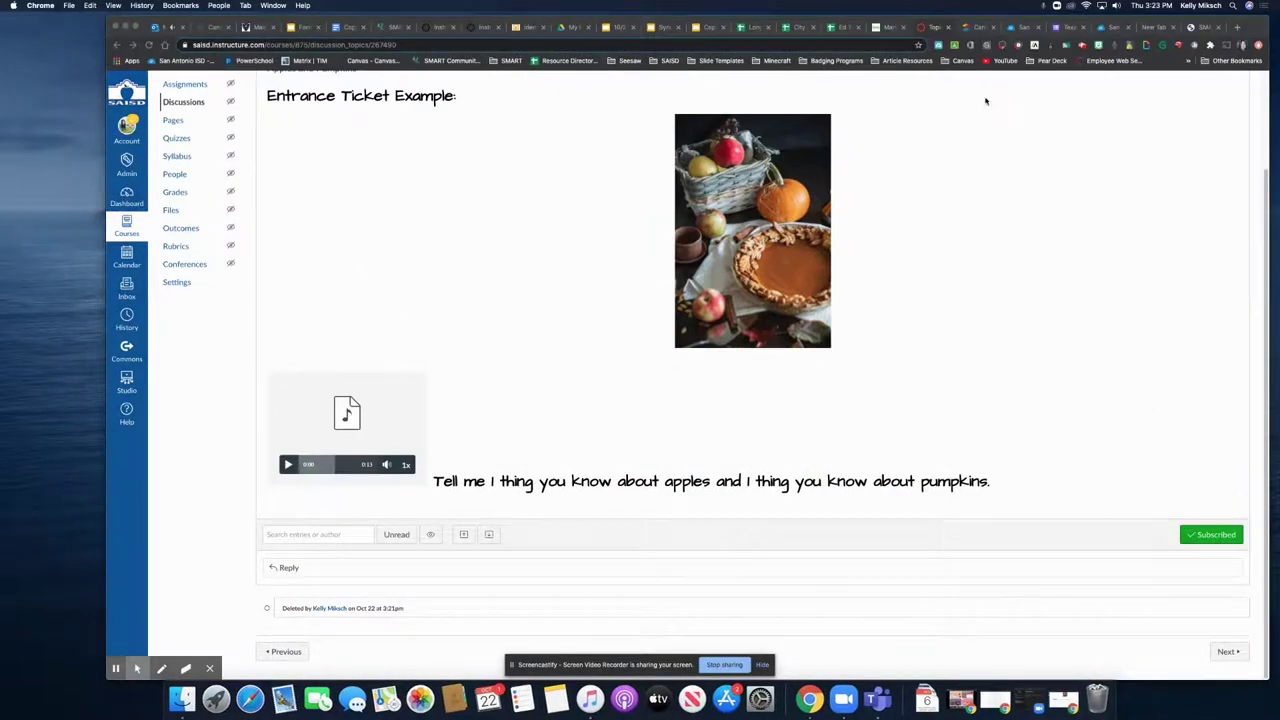
pyautogui.scroll(3, 336, 364)
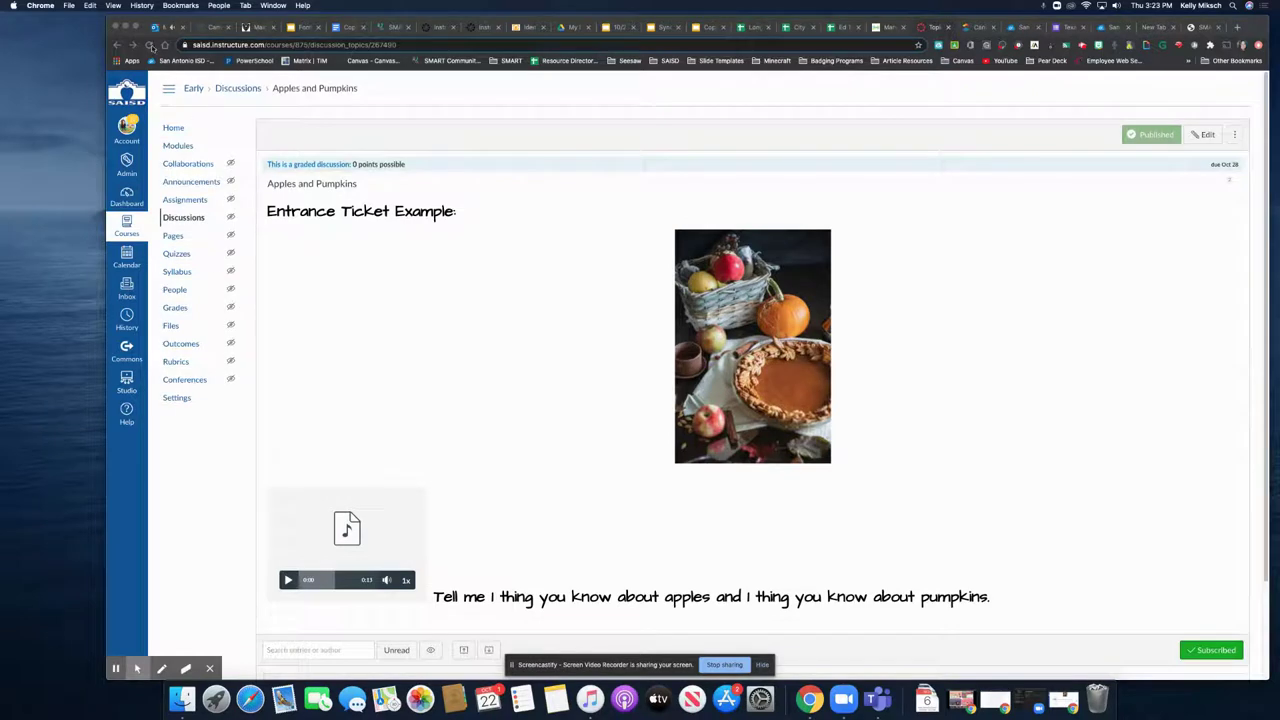
pyautogui.click(240, 140)
pyautogui.click(148, 45)
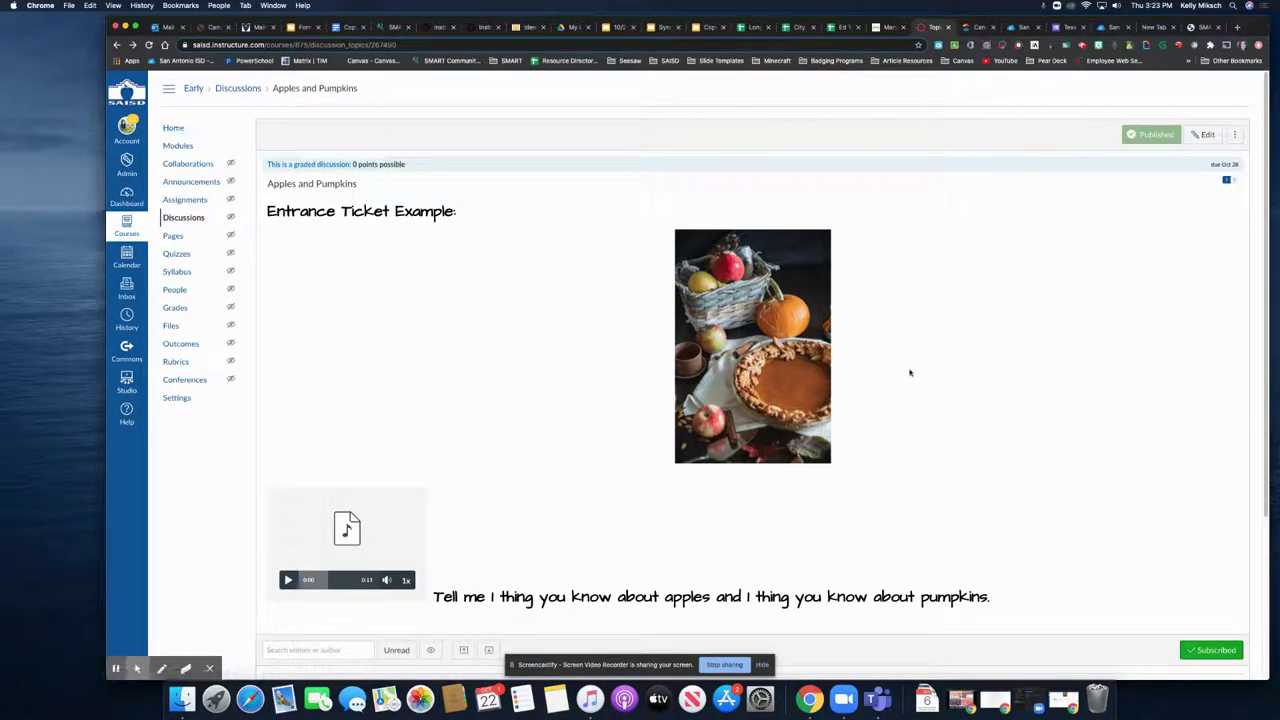
pyautogui.scroll(-2, 1119, 447)
pyautogui.scroll(-2, 1119, 447)
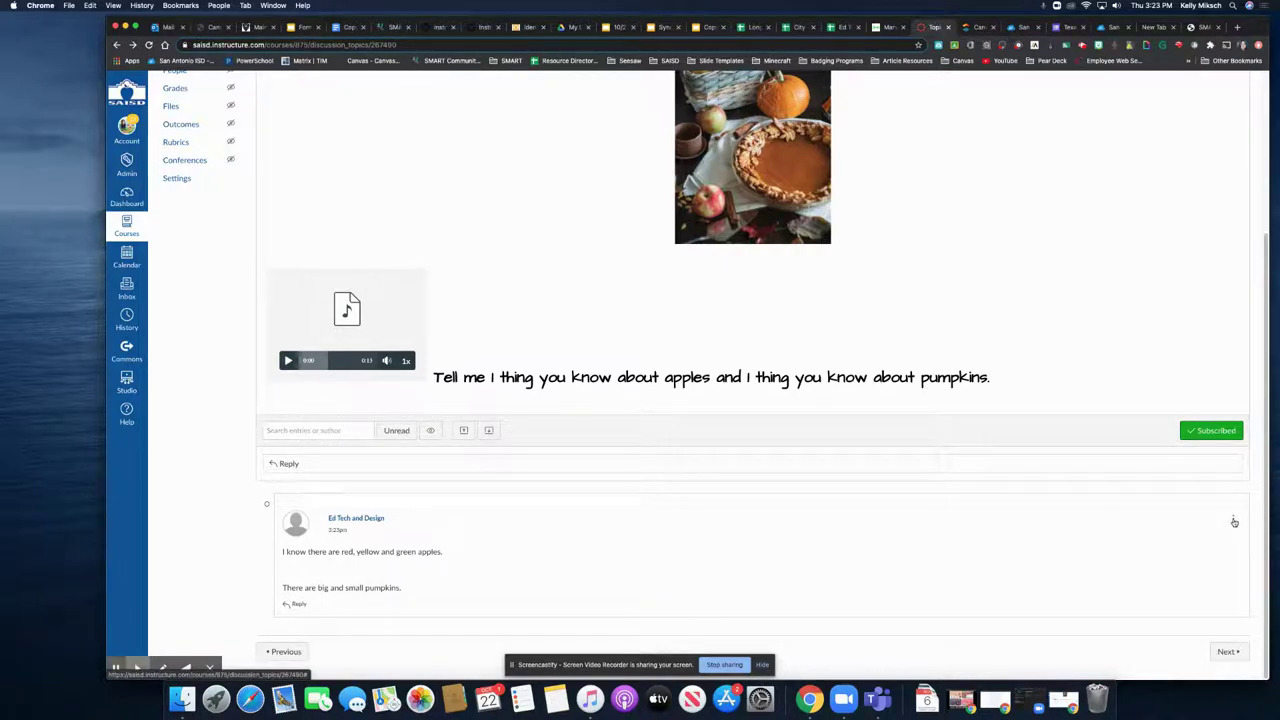
pyautogui.click(1234, 521)
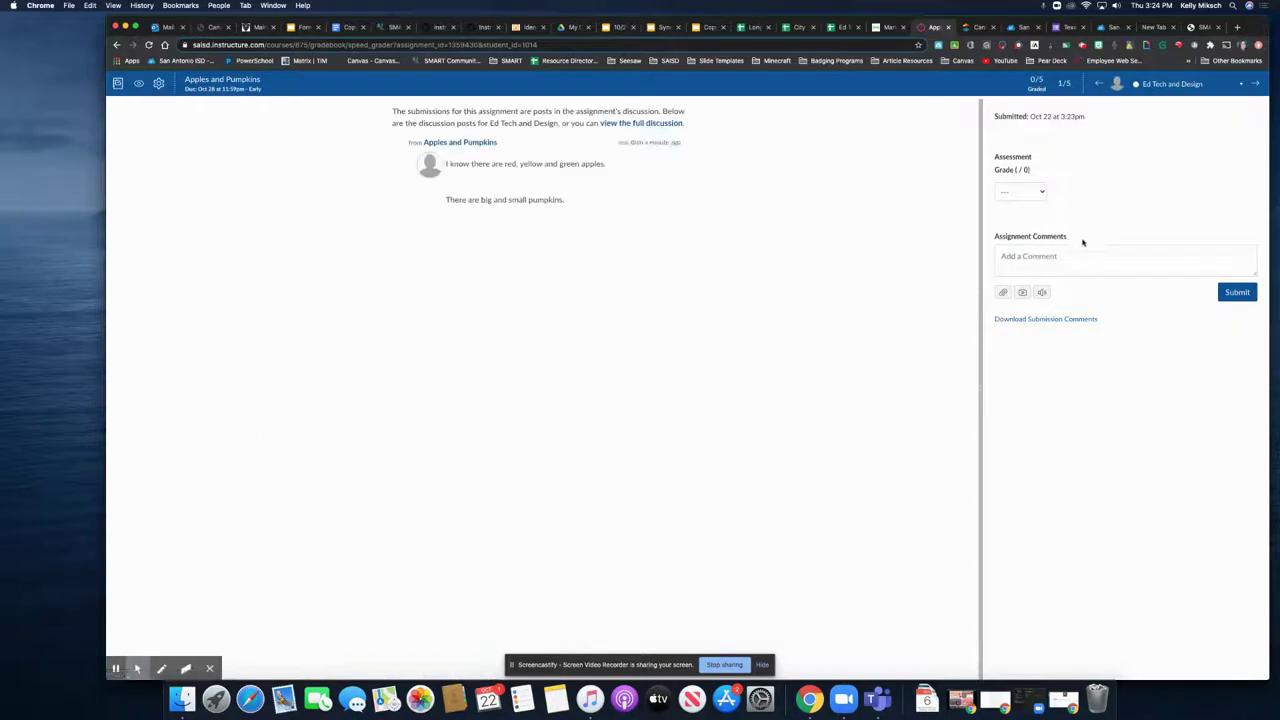
# In SpeedGrader, mark the reply Complete and submit the comment 'Great Job, what type of apple do you like best?'.
pyautogui.click(1038, 191)
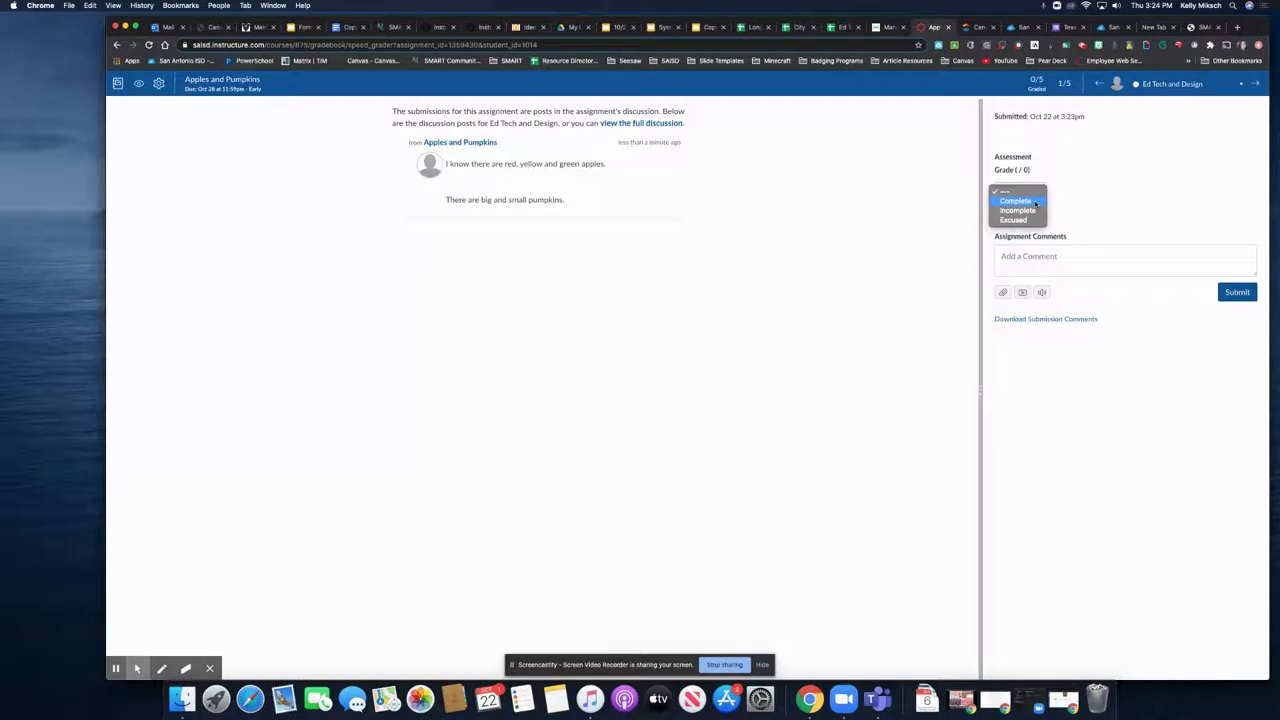
pyautogui.click(1035, 203)
pyautogui.click(1003, 256)
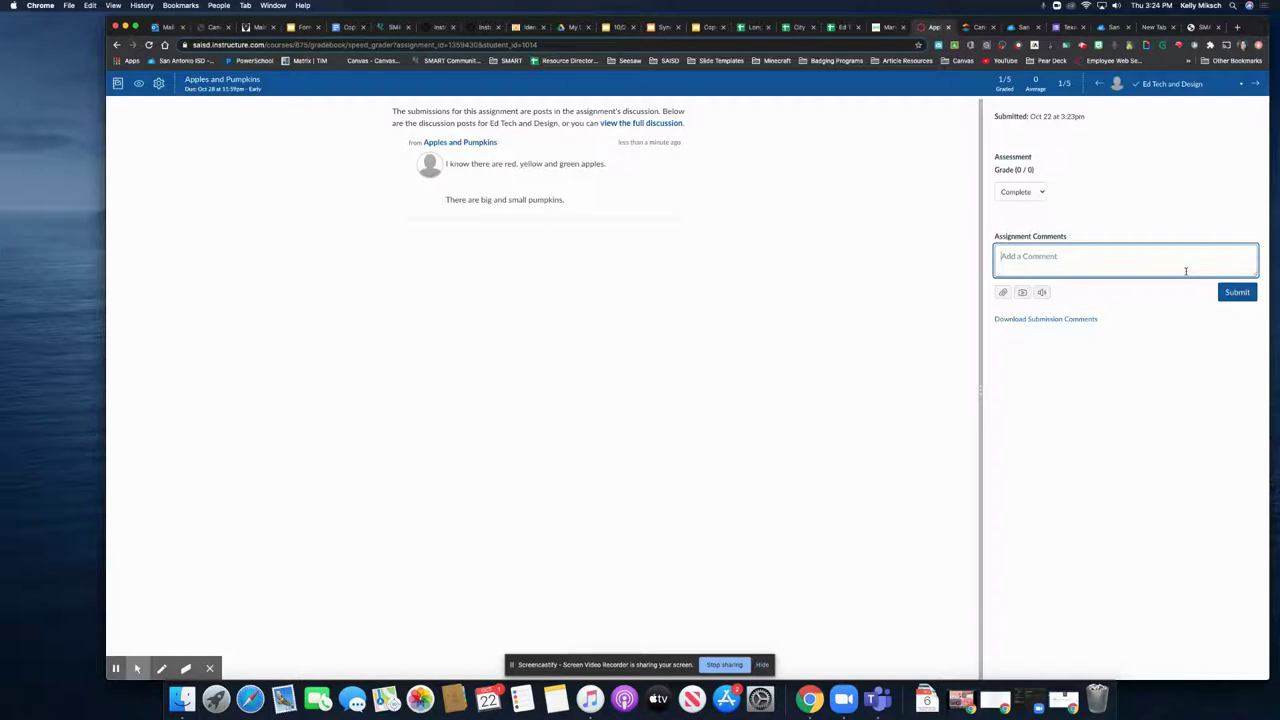
pyautogui.write('Great Job, what type of apple do you like')
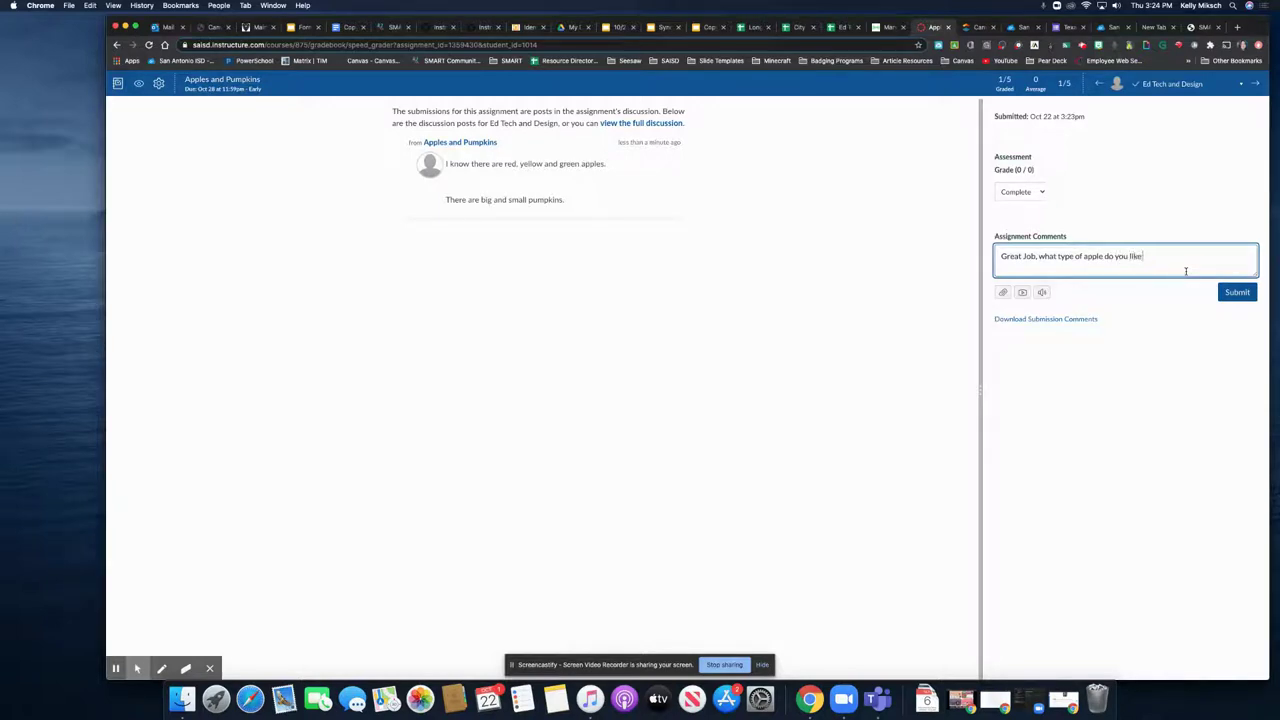
pyautogui.write(' best?')
pyautogui.click(1238, 292)
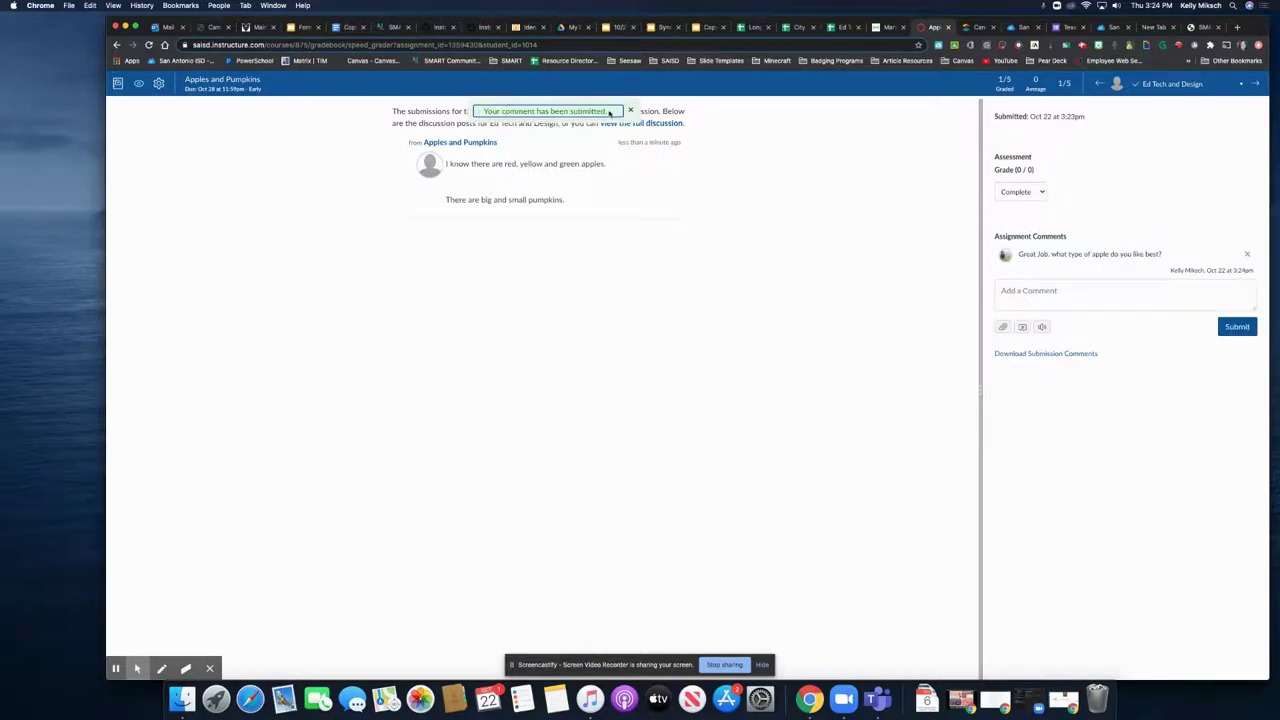
# Reload the student's discussion, return it to the course Home page, and minimize the student window.
pyautogui.click(1045, 692)
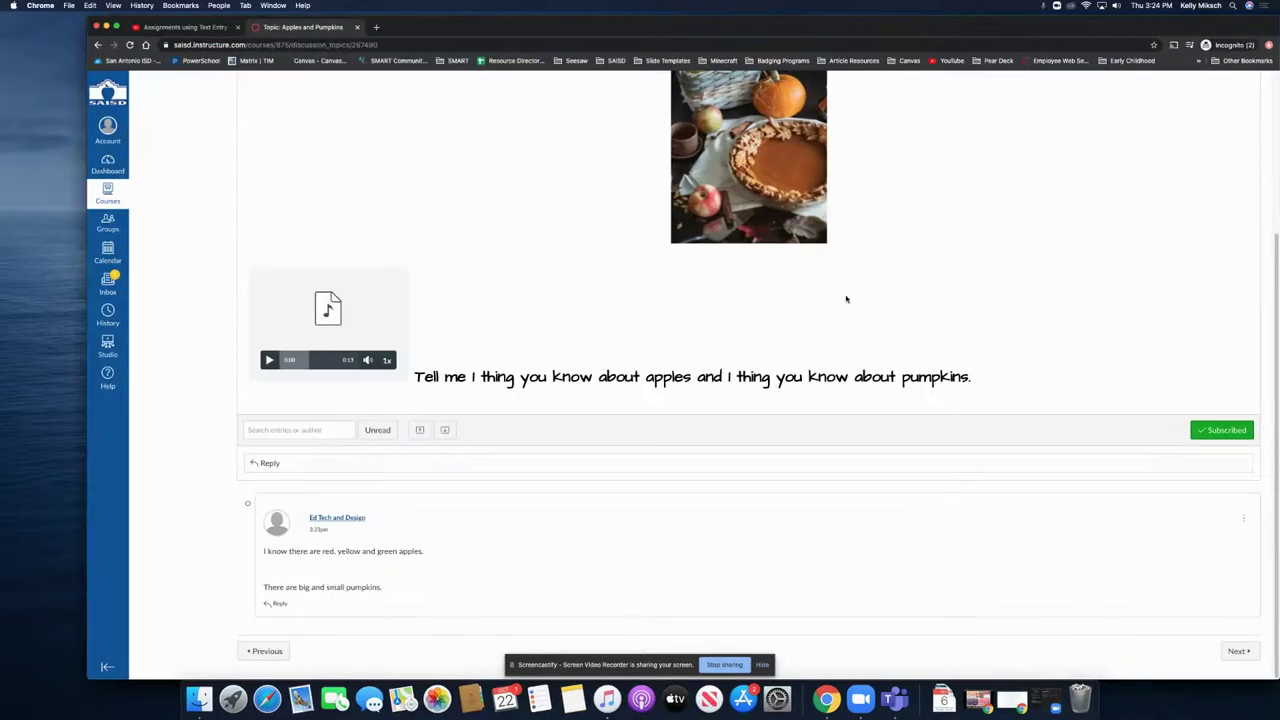
pyautogui.click(129, 45)
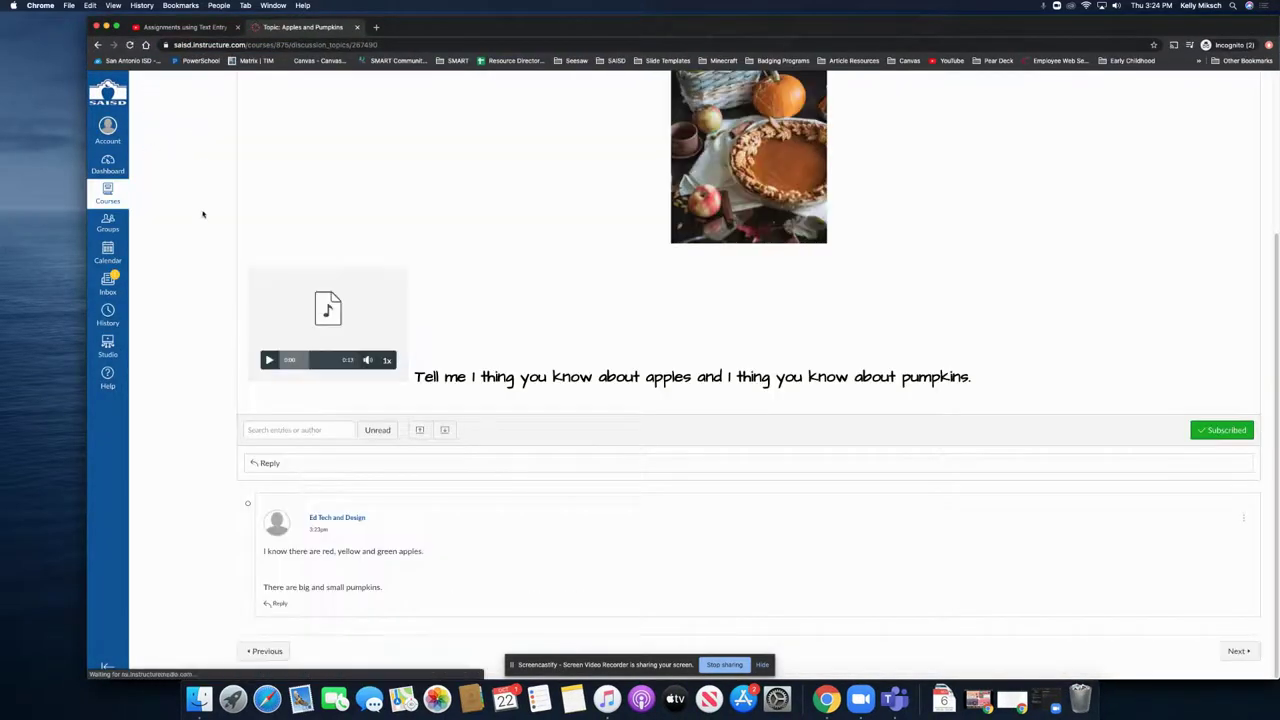
pyautogui.click(155, 129)
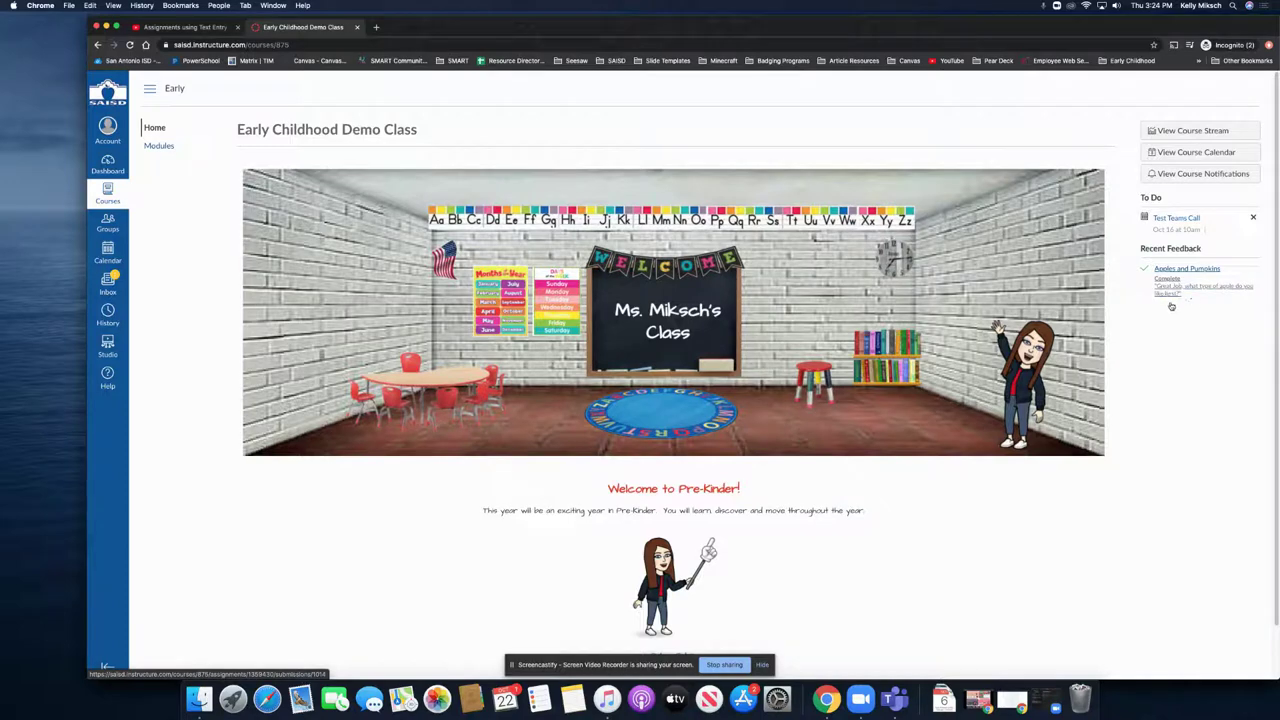
pyautogui.click(106, 26)
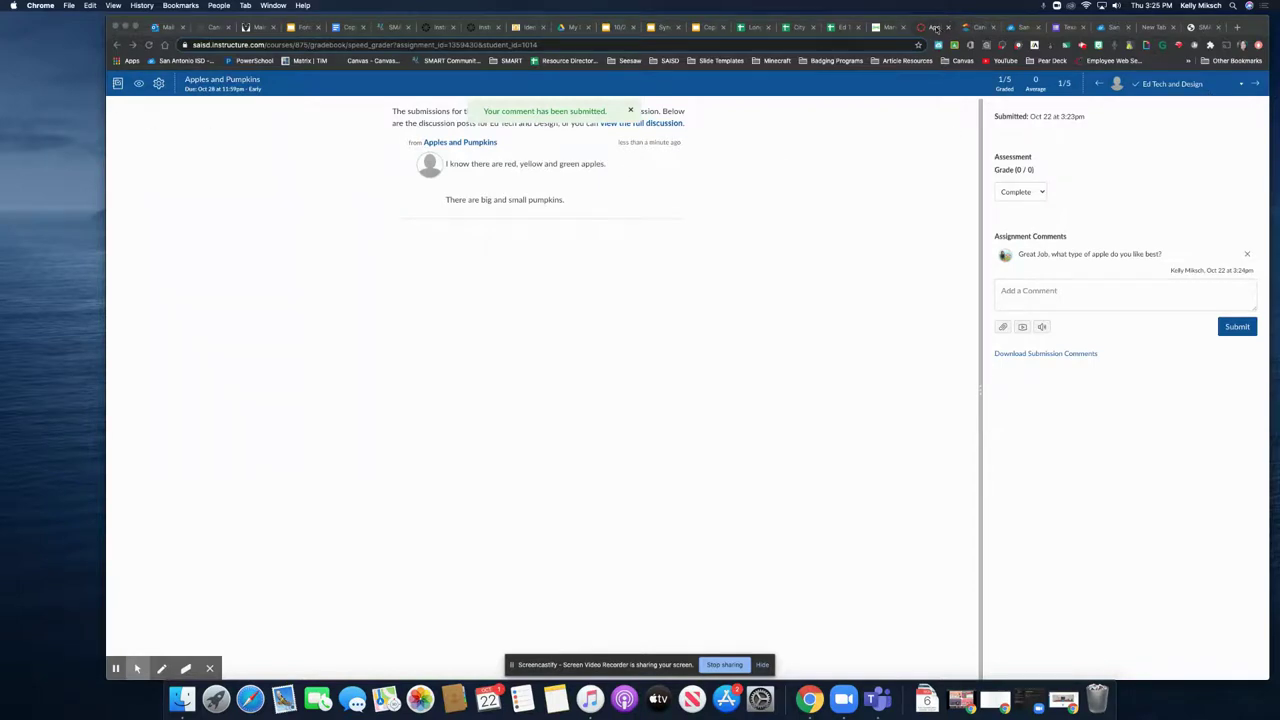
# From the teacher's course Discussions list, create a new discussion titled 'Nuts and Leaves'.
pyautogui.click(933, 27)
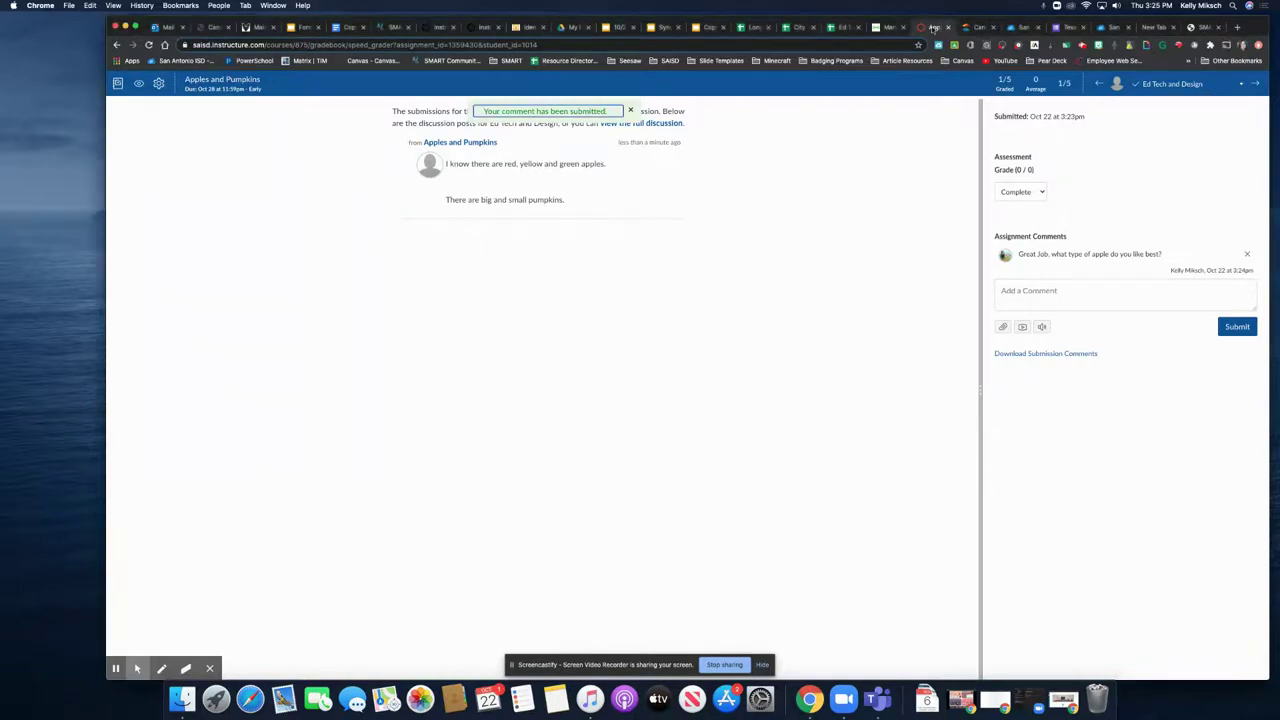
pyautogui.click(116, 45)
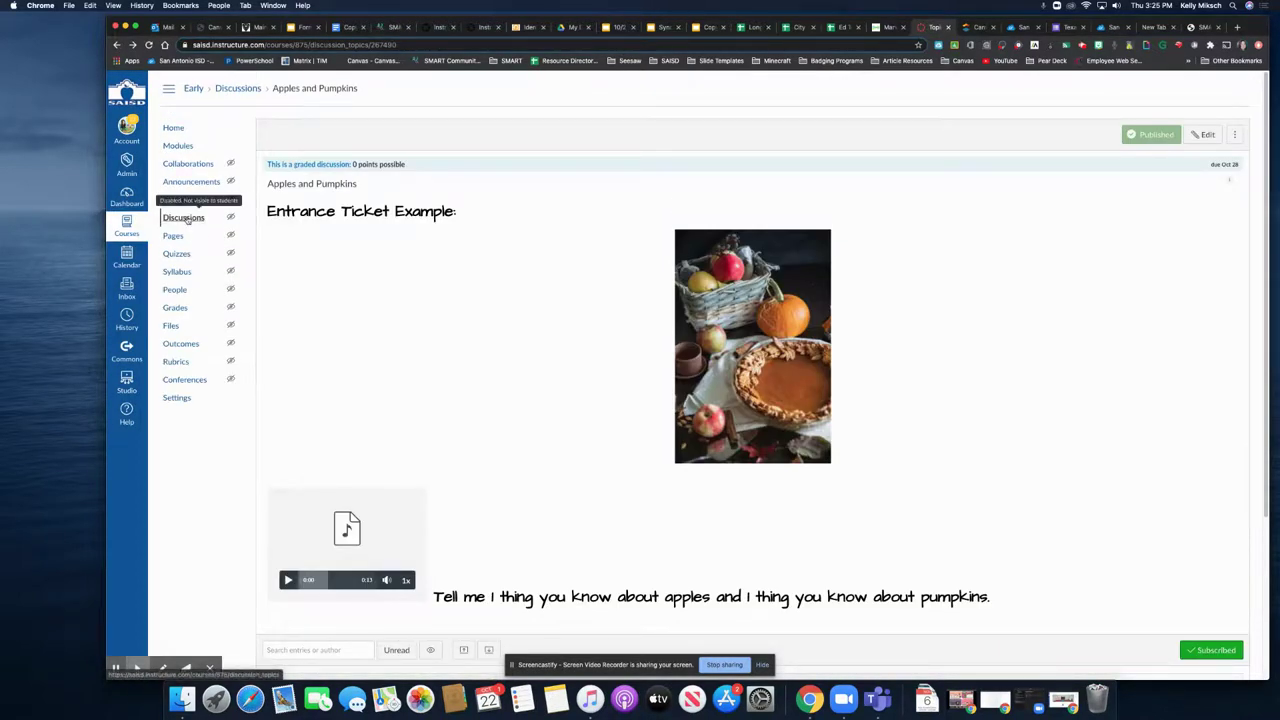
pyautogui.click(184, 218)
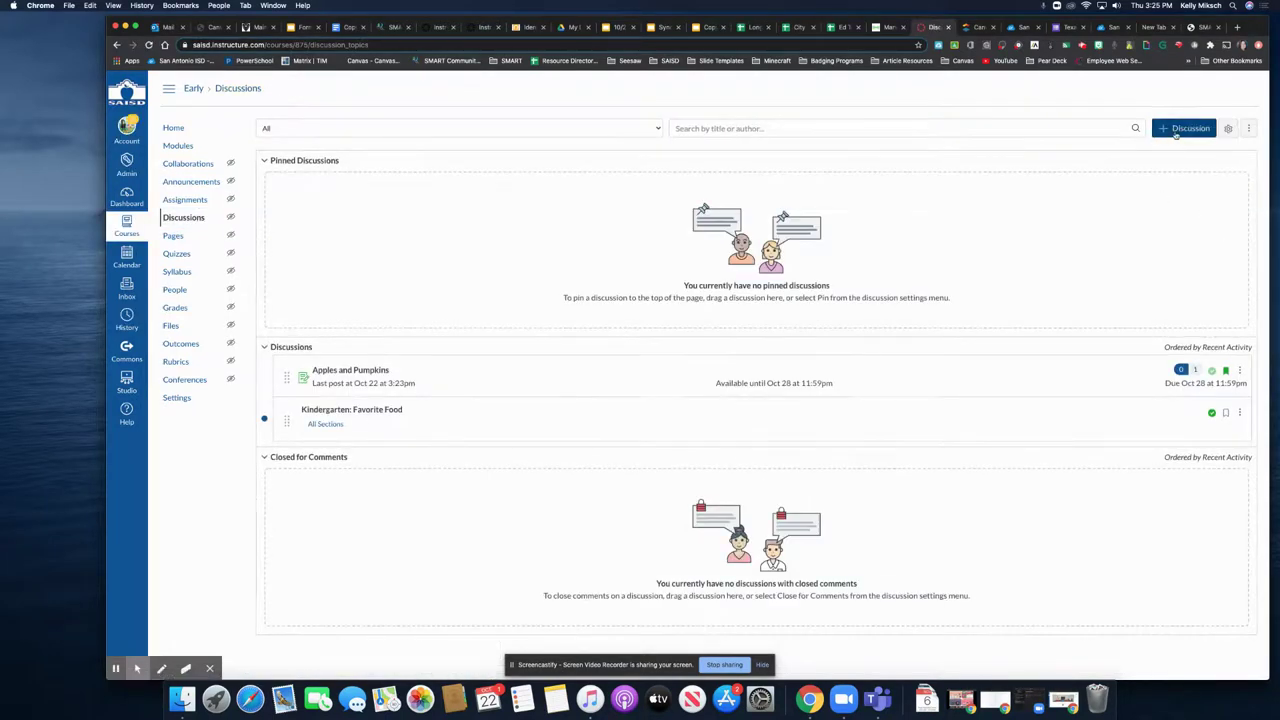
pyautogui.click(1190, 129)
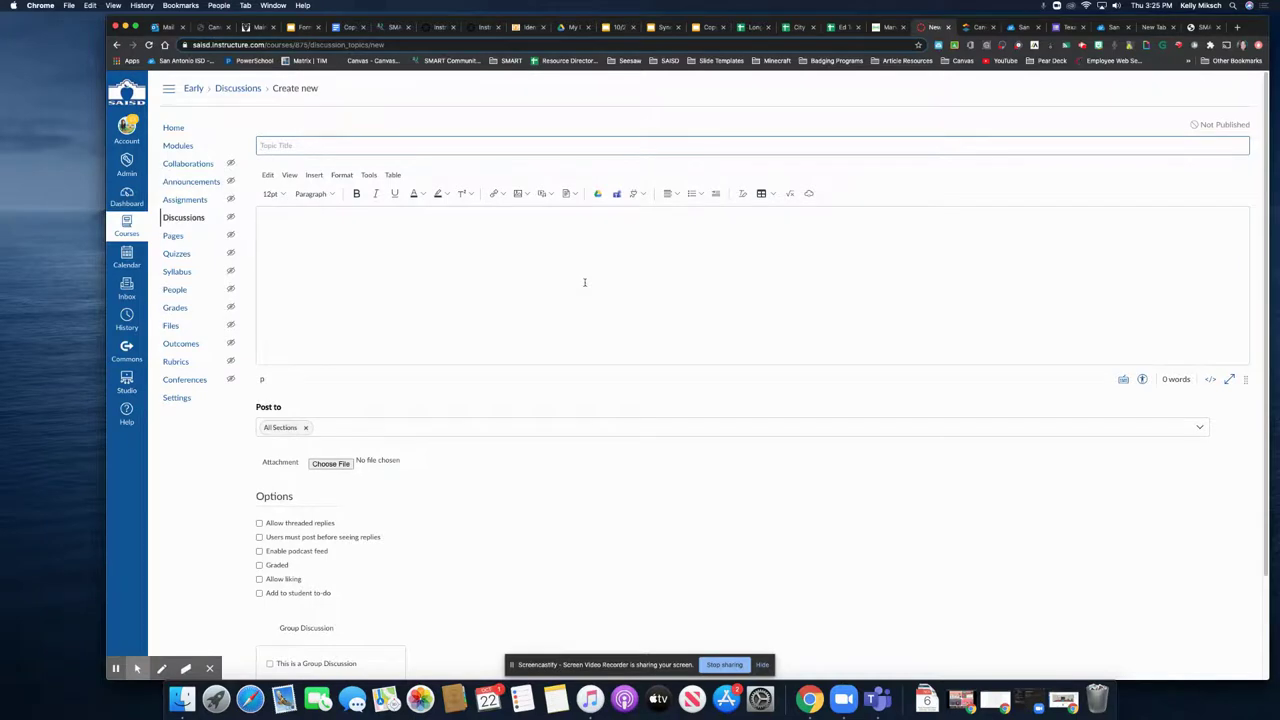
pyautogui.write('Nuts and Leaves')
# Write the body question 'What color of leaves do you see on the tree outside?'.
pyautogui.click(369, 237)
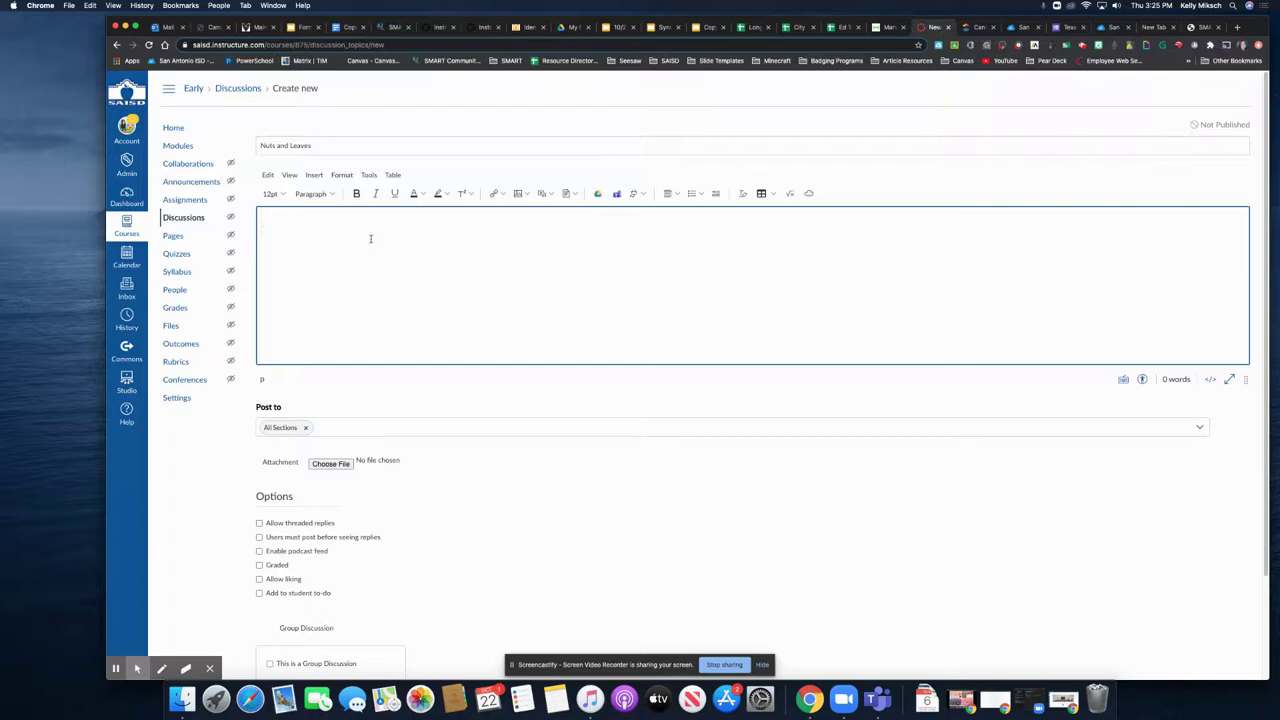
pyautogui.write('What color of leaves do you see on the tree outside?')
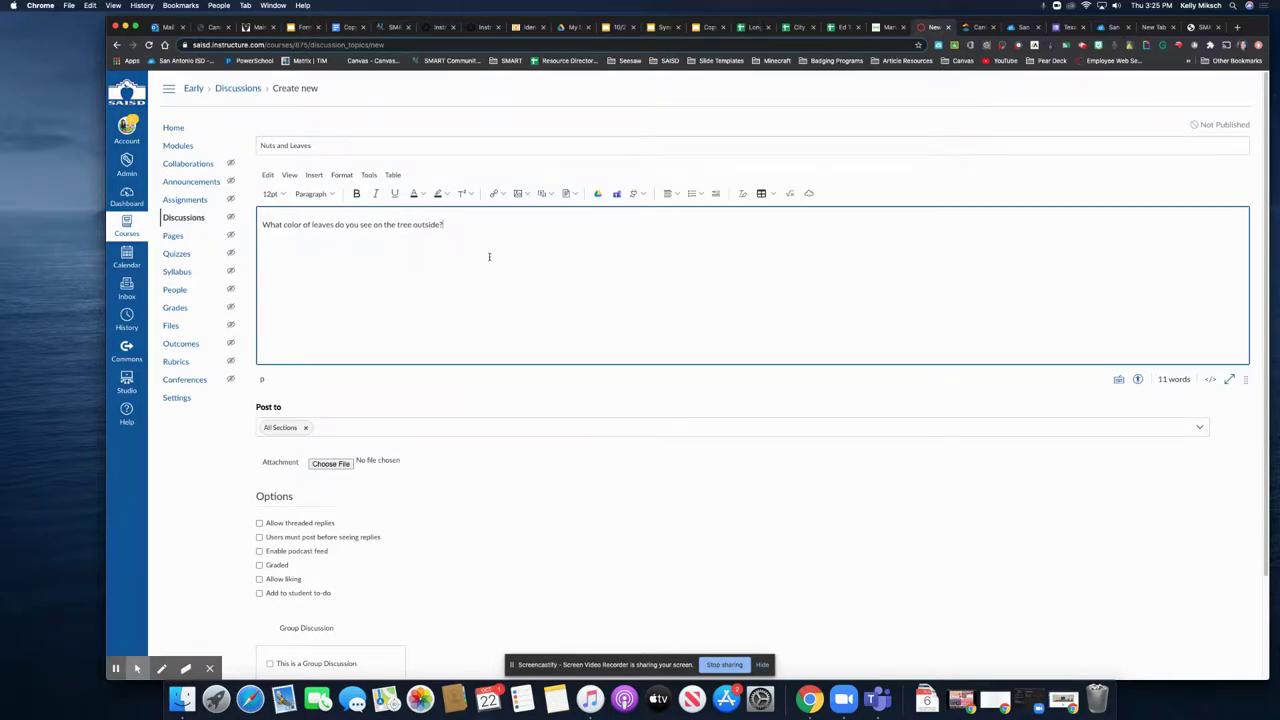
pyautogui.scroll(-3, 612, 360)
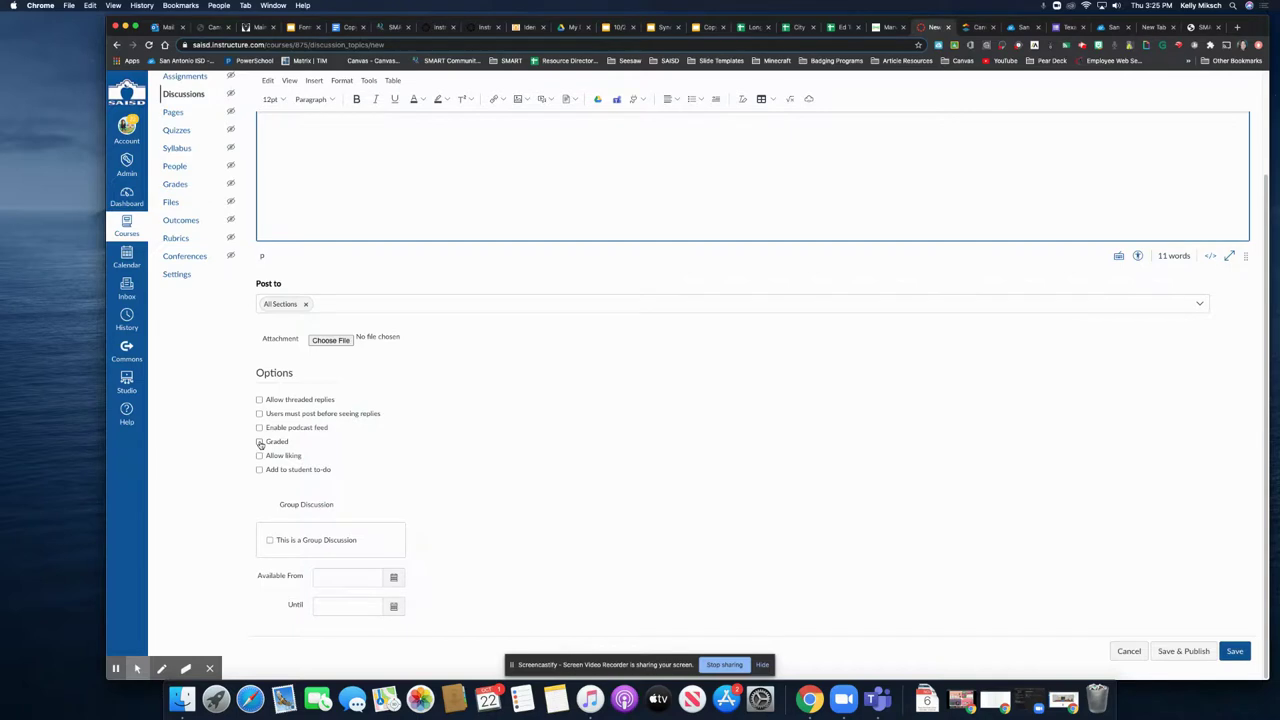
# Make the discussion graded, displayed as Complete/Incomplete, in the Assignments group.
pyautogui.click(260, 442)
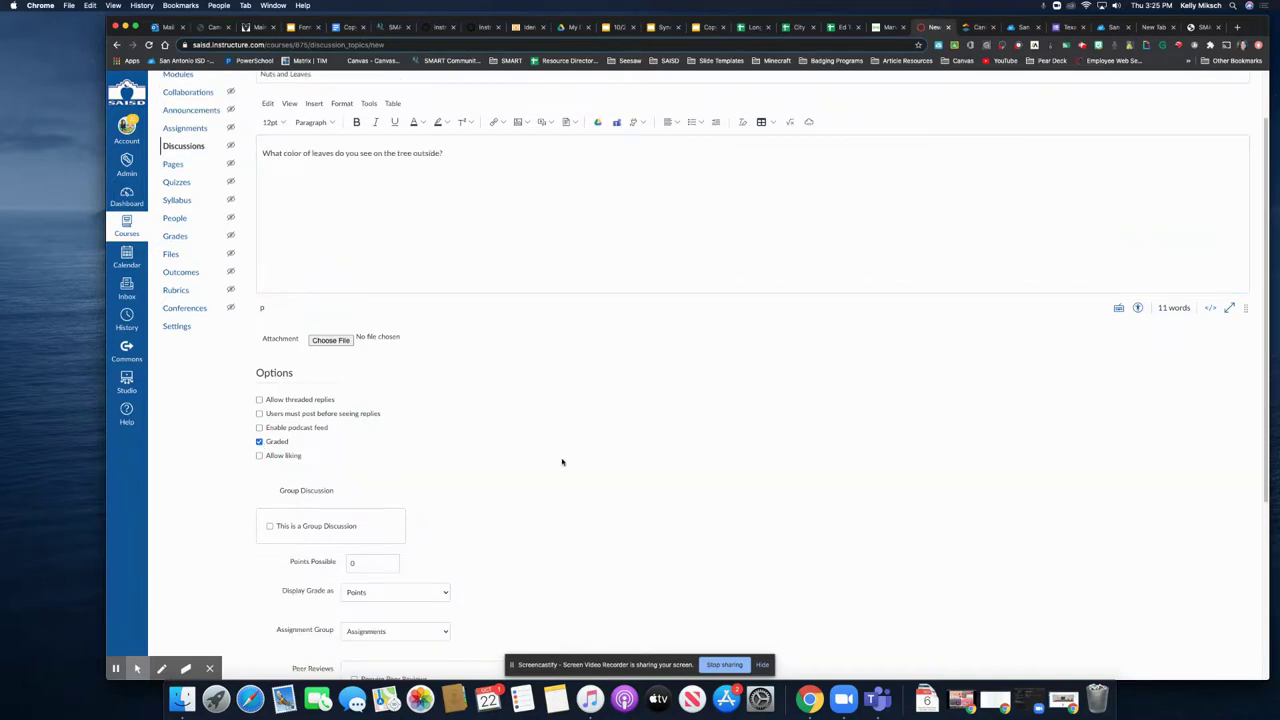
pyautogui.scroll(-2, 562, 461)
pyautogui.scroll(-2, 560, 461)
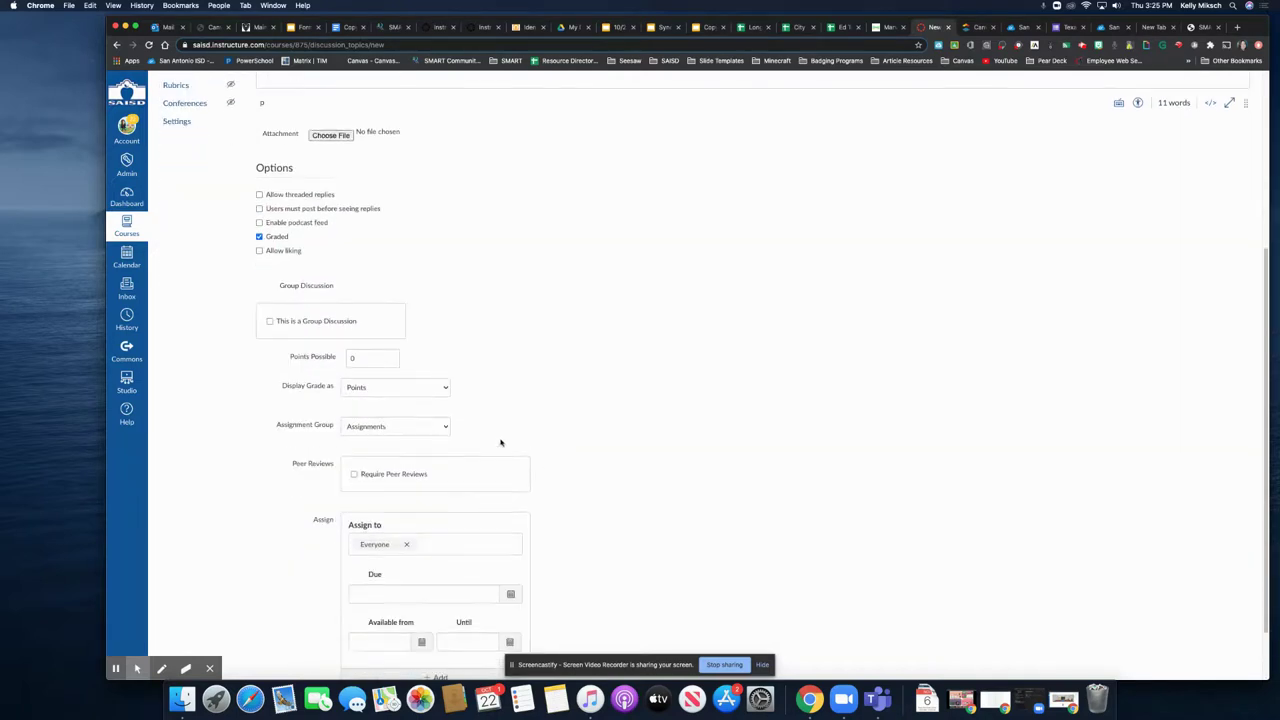
pyautogui.click(446, 388)
pyautogui.click(428, 378)
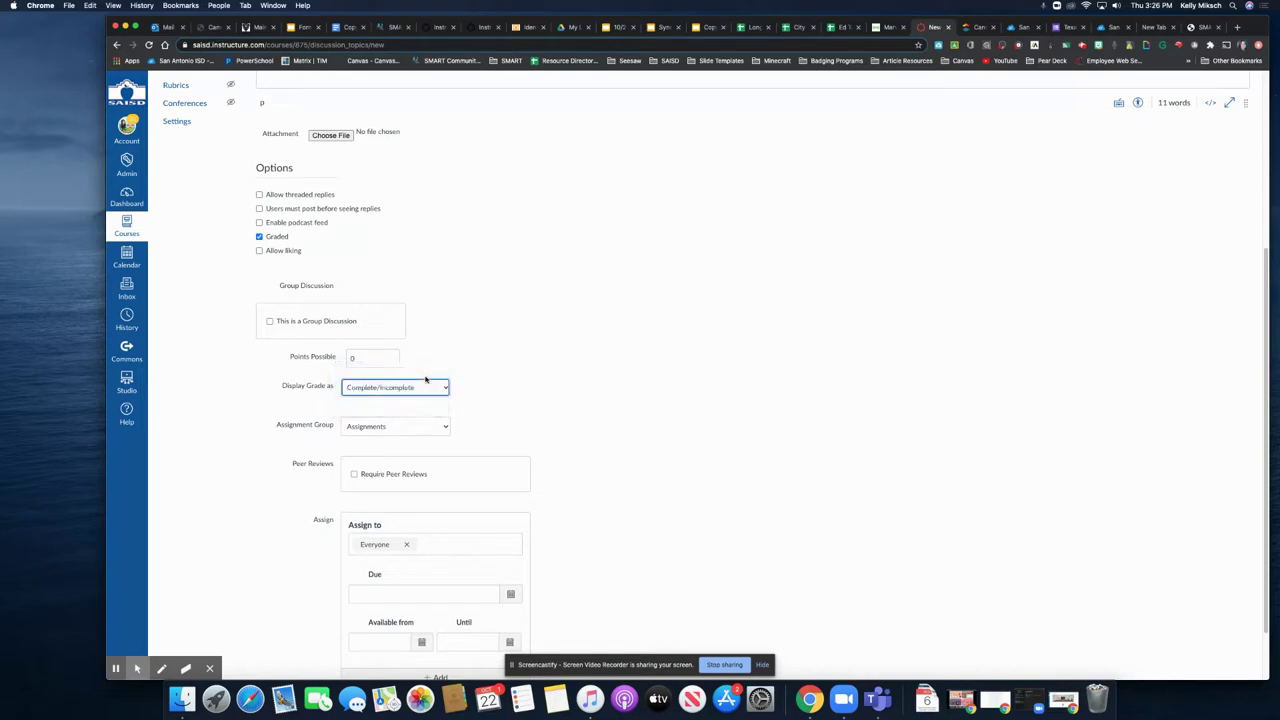
pyautogui.click(446, 427)
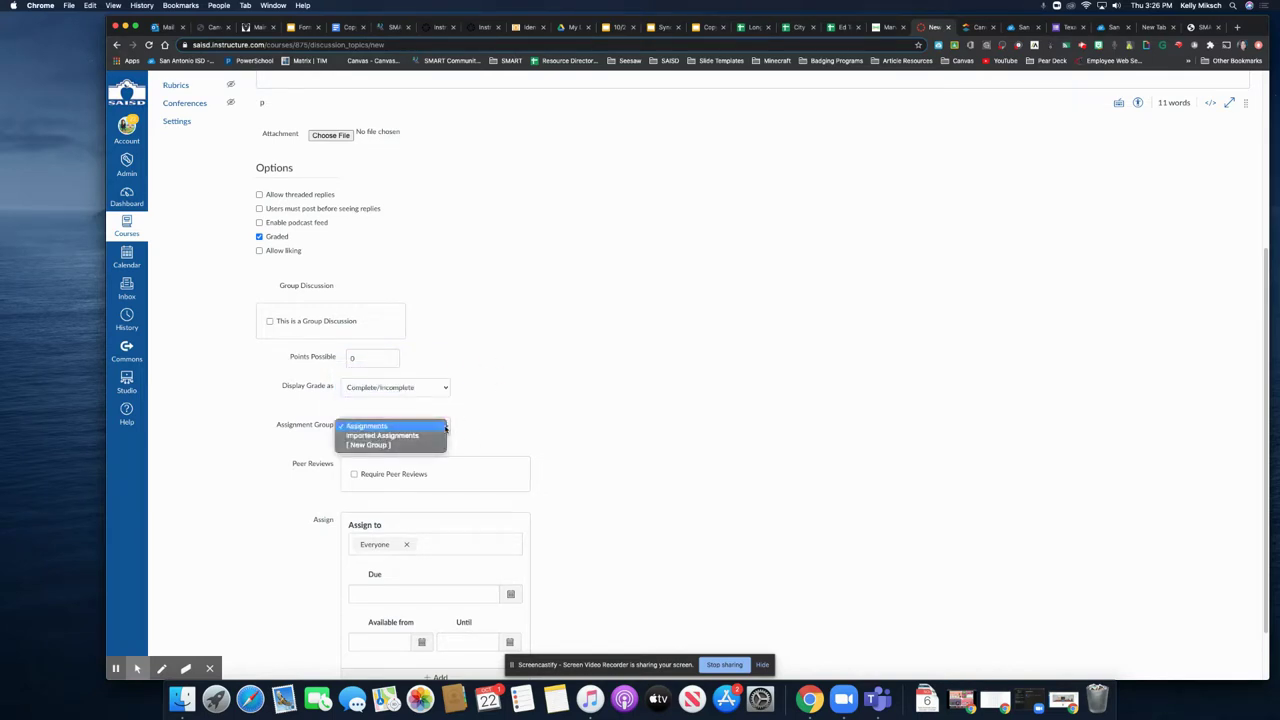
pyautogui.click(446, 428)
# Set the due date to Oct 29 at 11:59pm and save and publish the discussion.
pyautogui.scroll(-2, 640, 468)
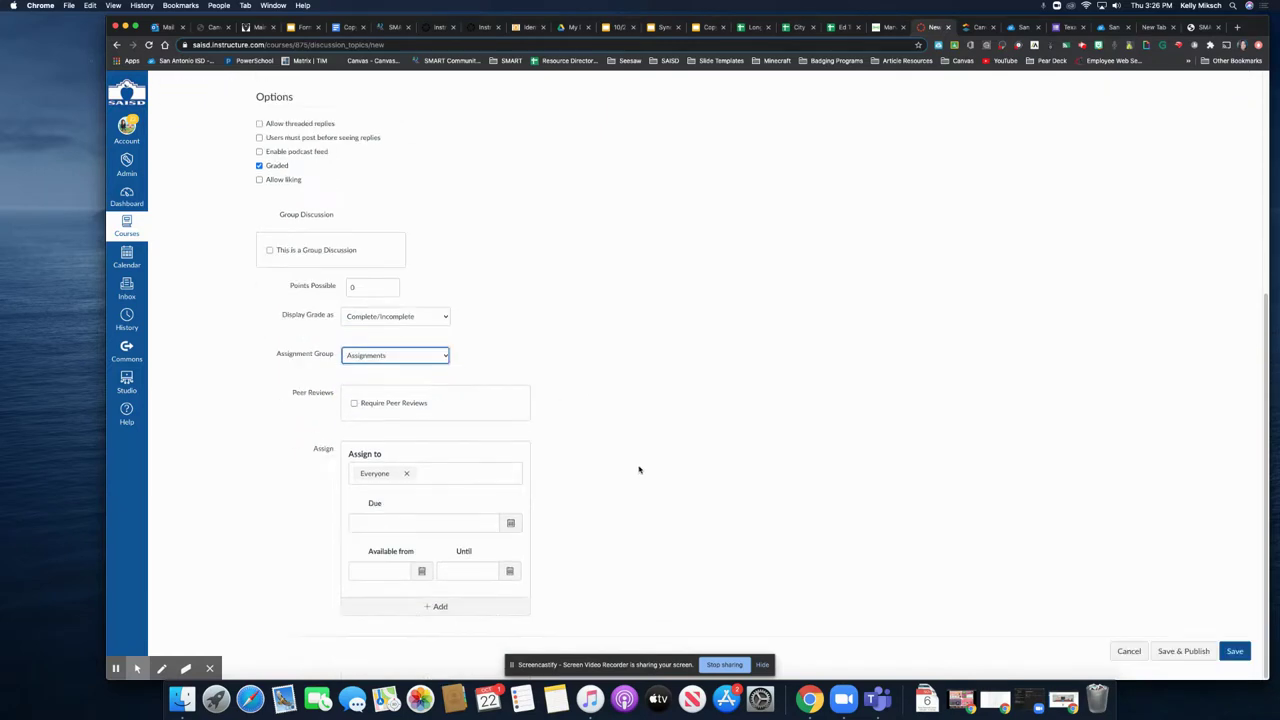
pyautogui.click(511, 523)
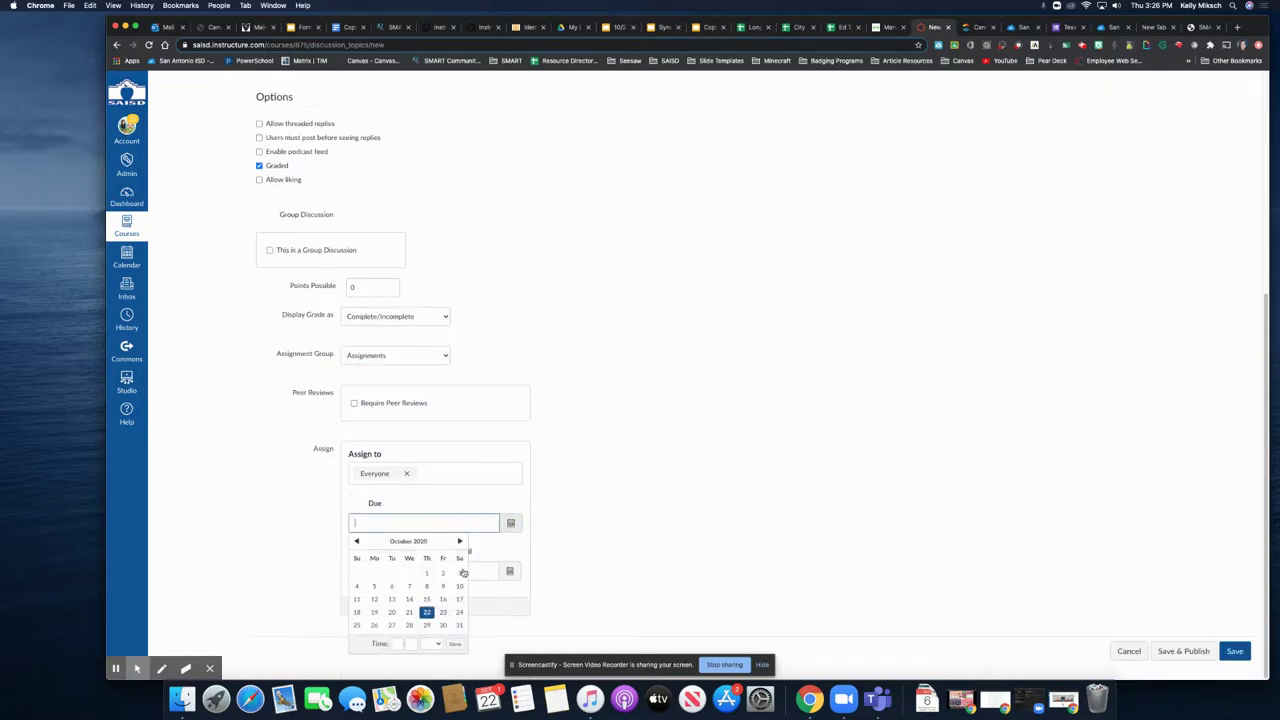
pyautogui.click(426, 625)
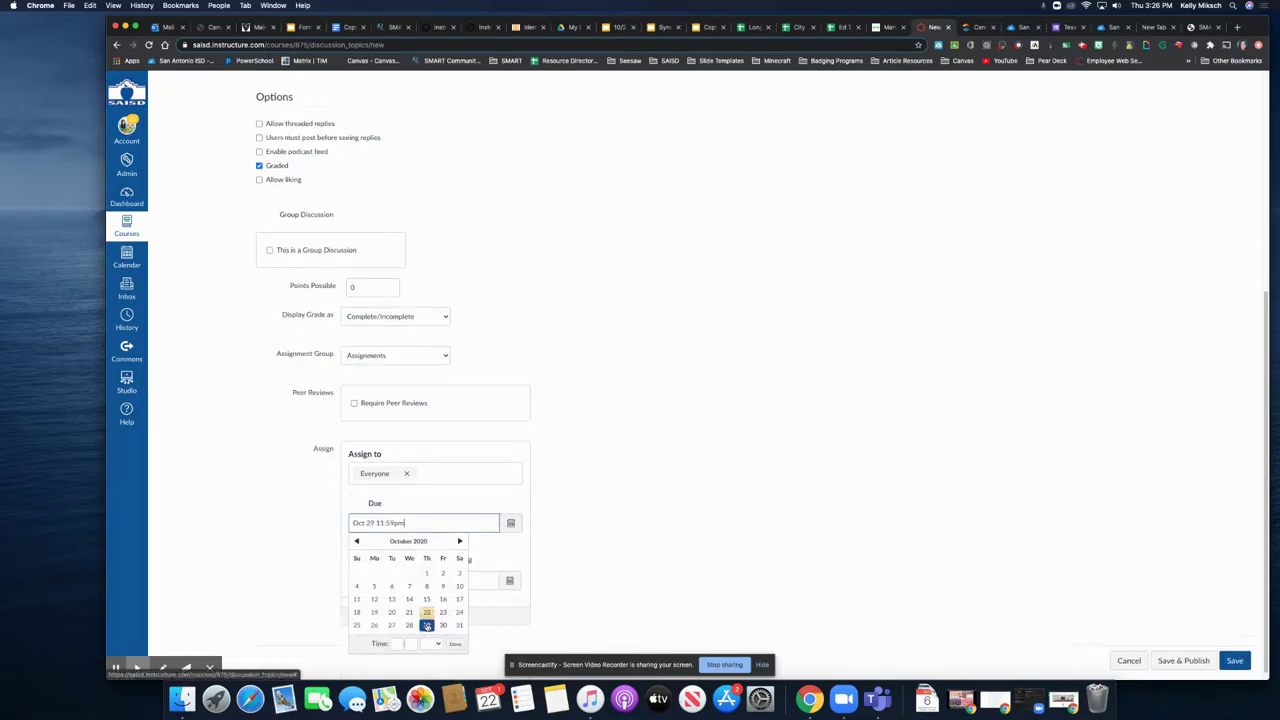
pyautogui.click(591, 530)
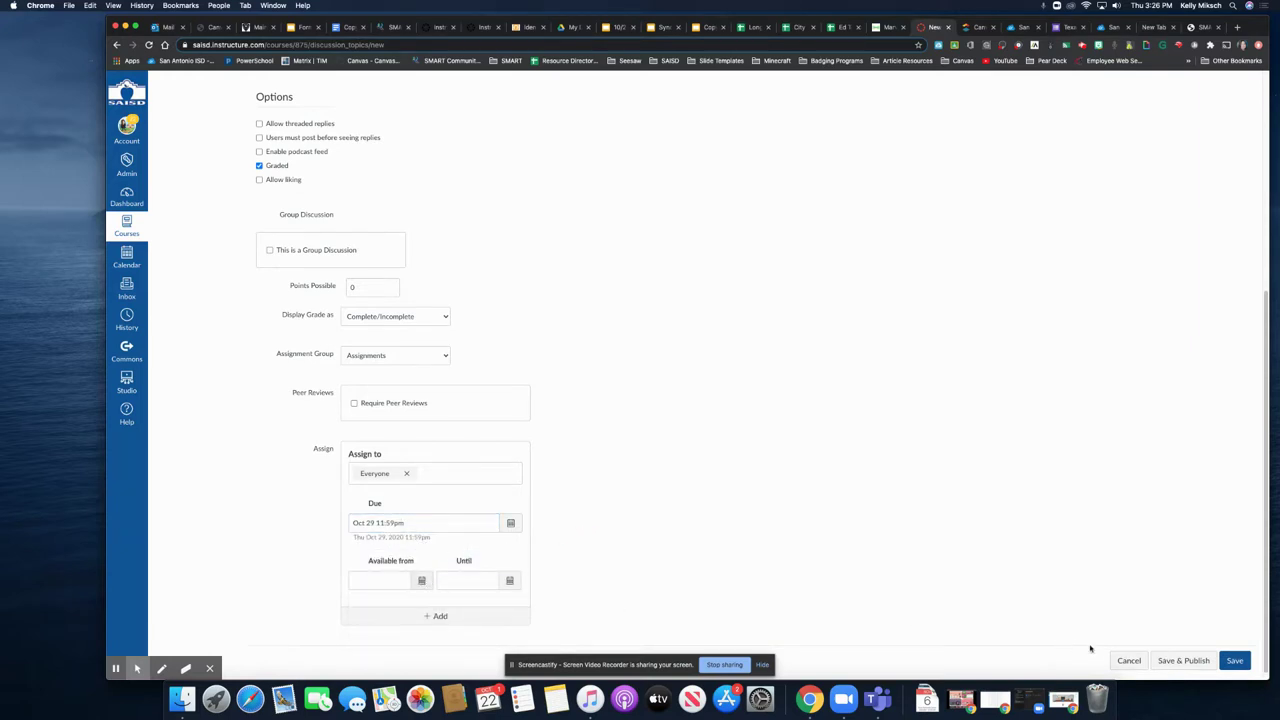
pyautogui.click(1184, 661)
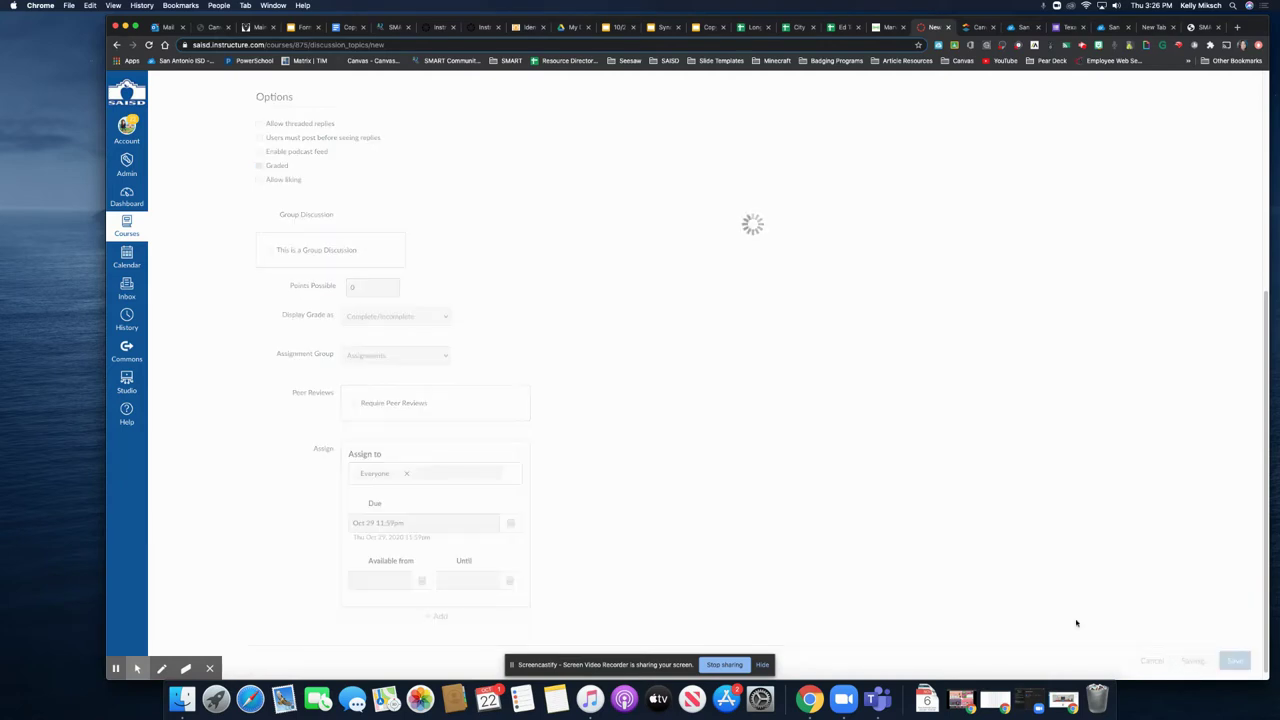